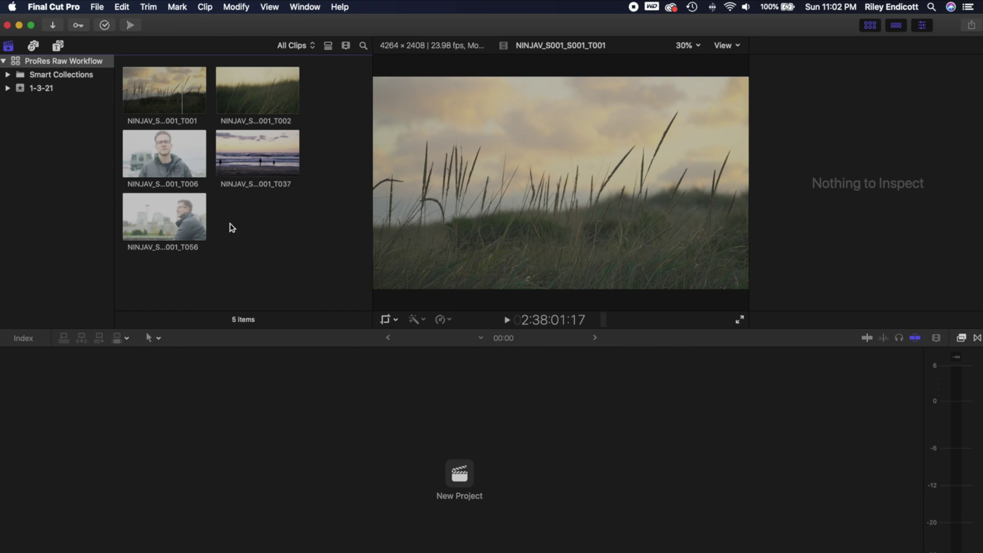
Look through the File menu's commands and dismiss it without choosing anything.
{"action": "left_click", "coordinate": [97, 7]}
{"action": "mouse_move", "coordinate": [105, 21]}
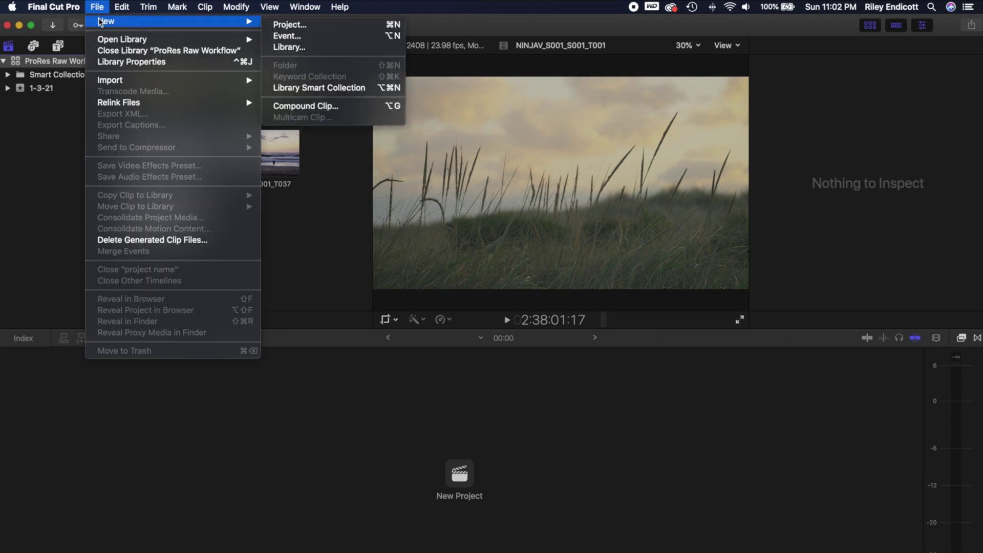
{"action": "left_click", "coordinate": [332, 195]}
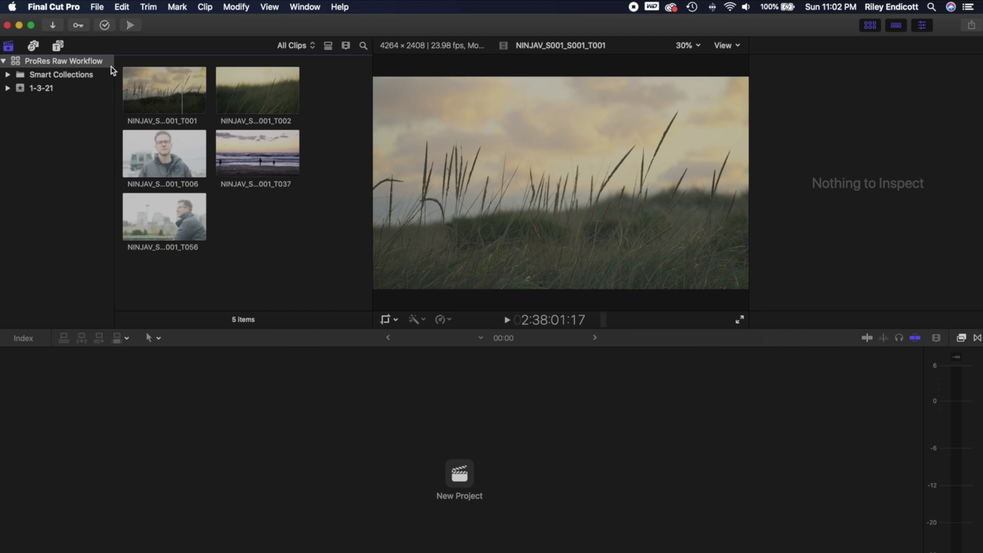
Keep the ProRes Raw Workflow library's colour processing at Standard.
{"action": "left_click", "coordinate": [93, 65]}
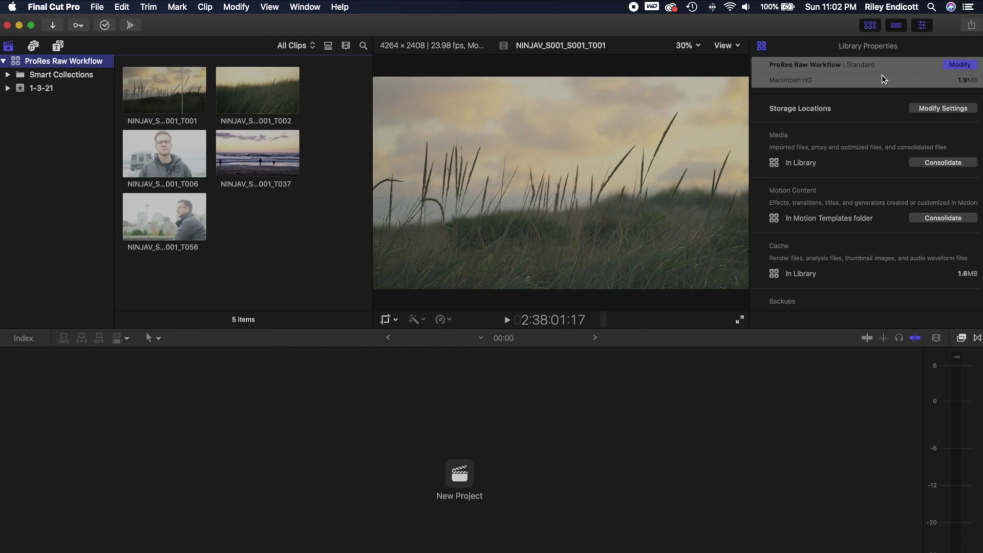
{"action": "left_click", "coordinate": [966, 66]}
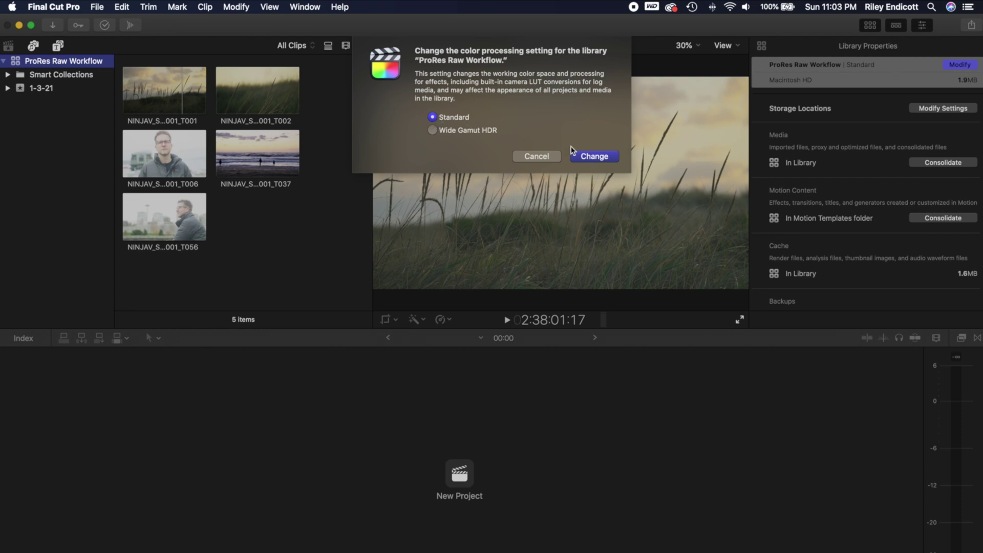
{"action": "left_click", "coordinate": [589, 157]}
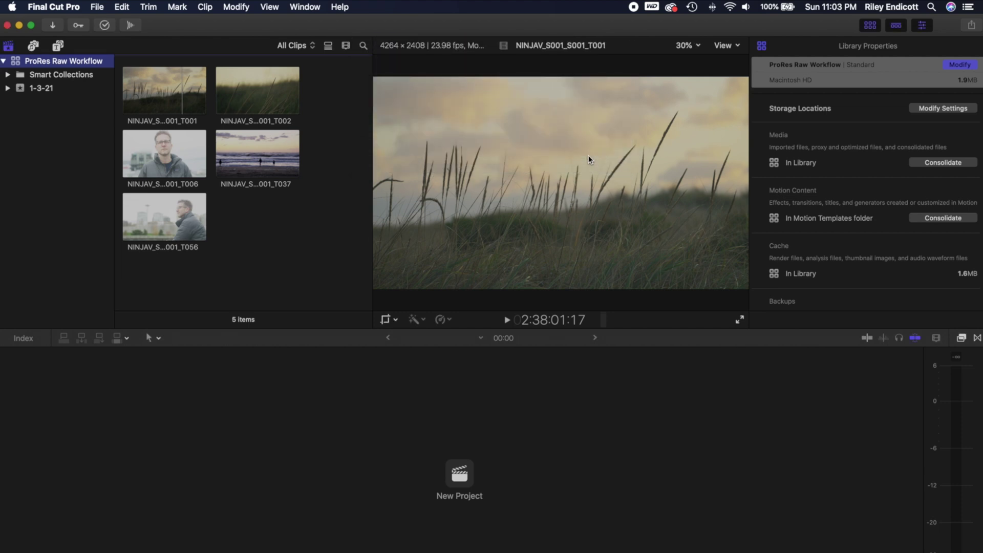
Preview clips T001, T006, T056 and T037, ending back on the T001 grass clip.
{"action": "left_click", "coordinate": [177, 82]}
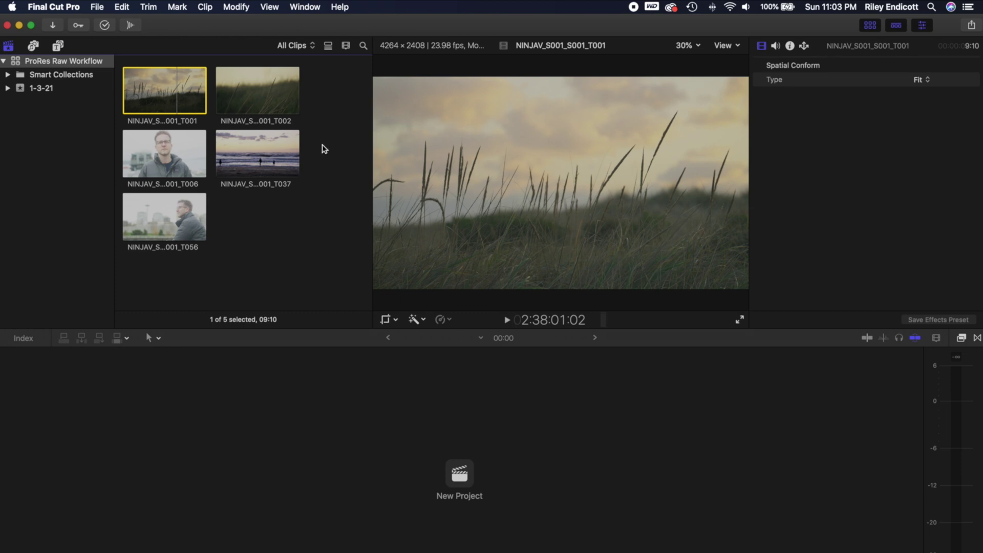
{"action": "left_click", "coordinate": [181, 150]}
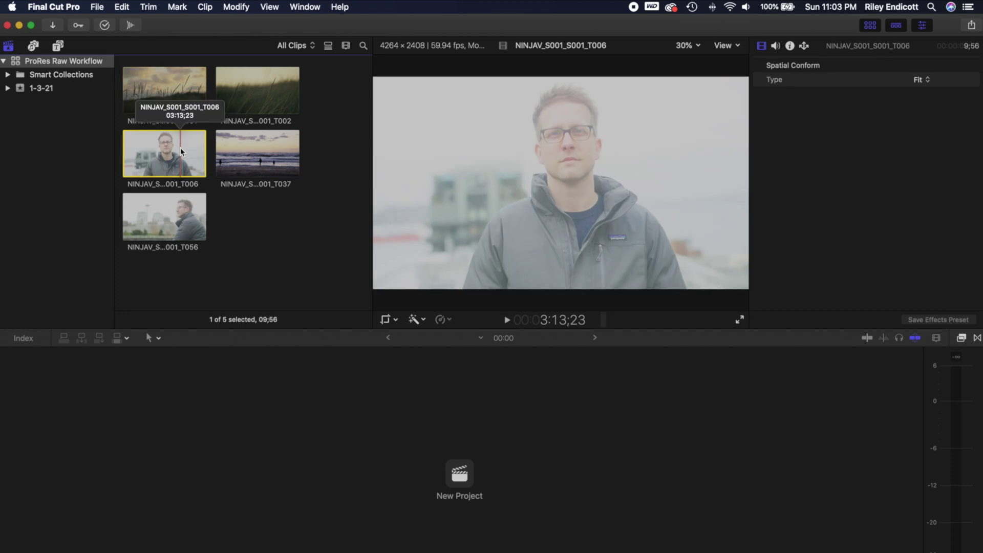
{"action": "left_click", "coordinate": [152, 219]}
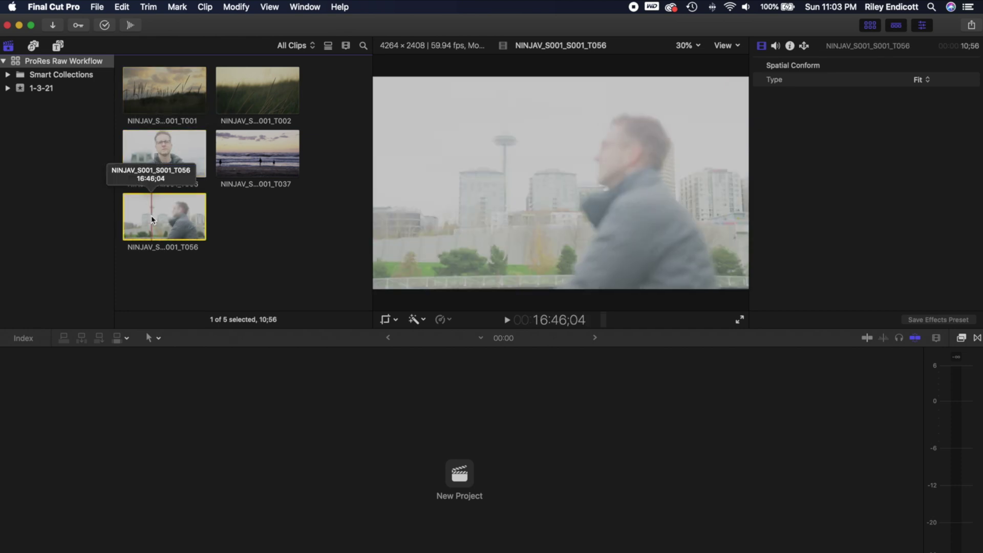
{"action": "left_click", "coordinate": [289, 171]}
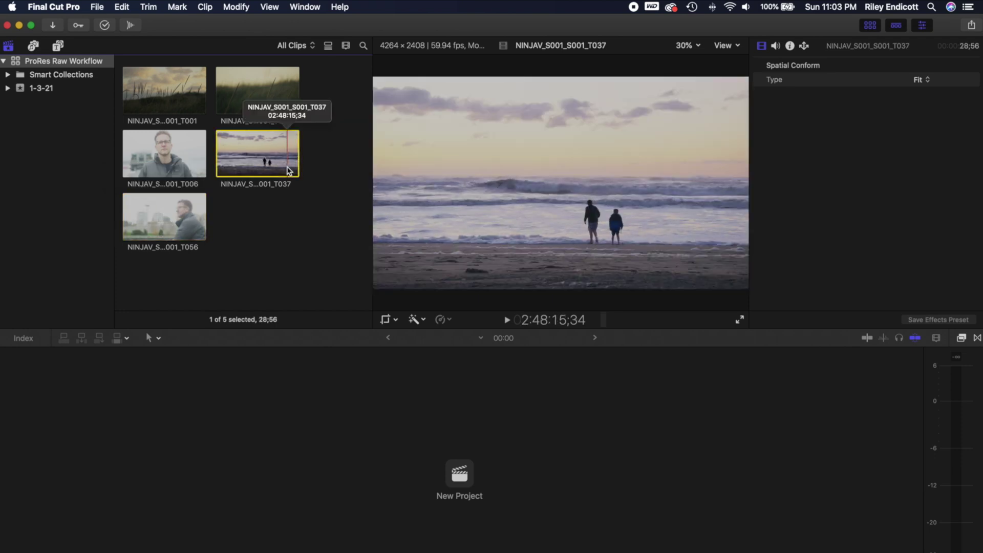
{"action": "left_click", "coordinate": [187, 100]}
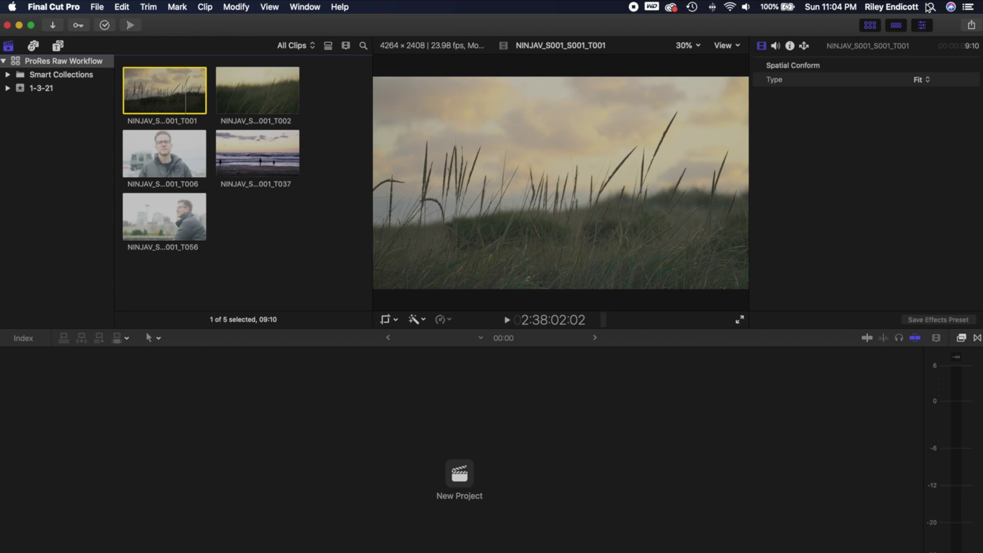
Switch the T001 clip's Info inspector to the Basic metadata view, then reopen the view list.
{"action": "left_click", "coordinate": [924, 25]}
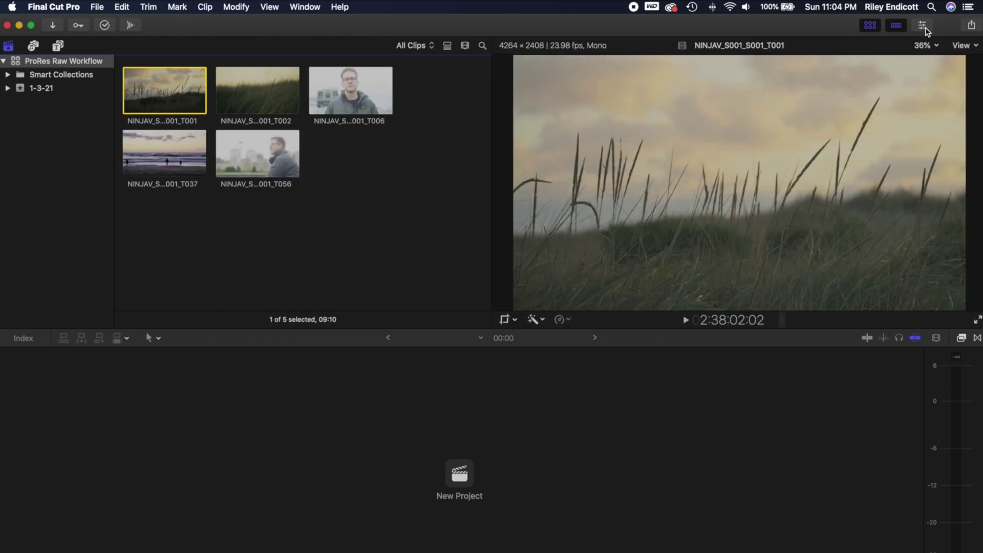
{"action": "left_click", "coordinate": [925, 25]}
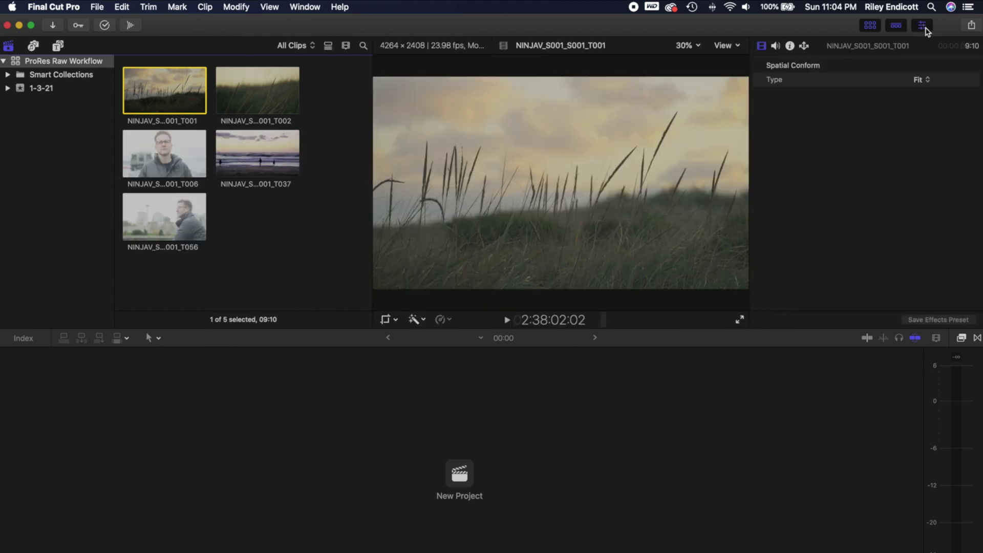
{"action": "left_click", "coordinate": [790, 46]}
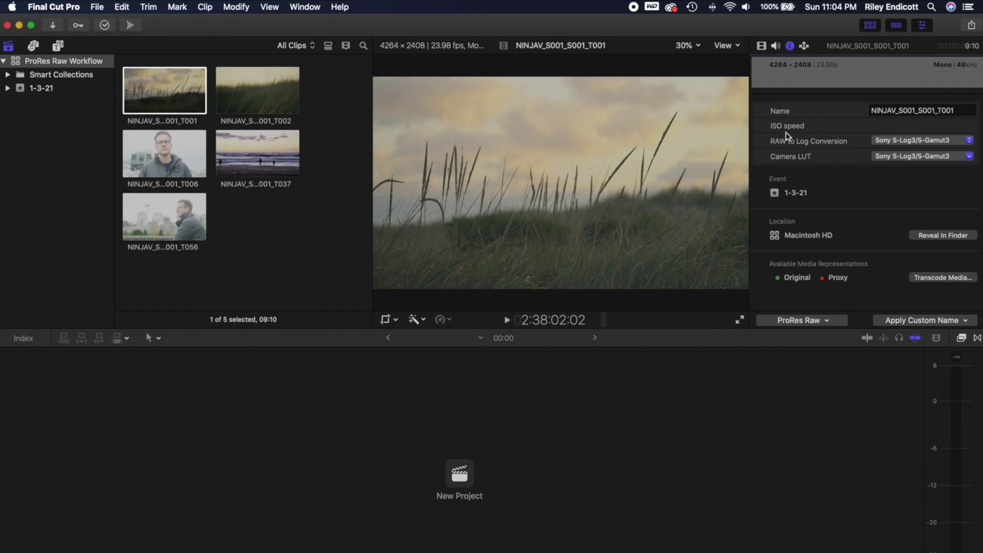
{"action": "left_click", "coordinate": [821, 326]}
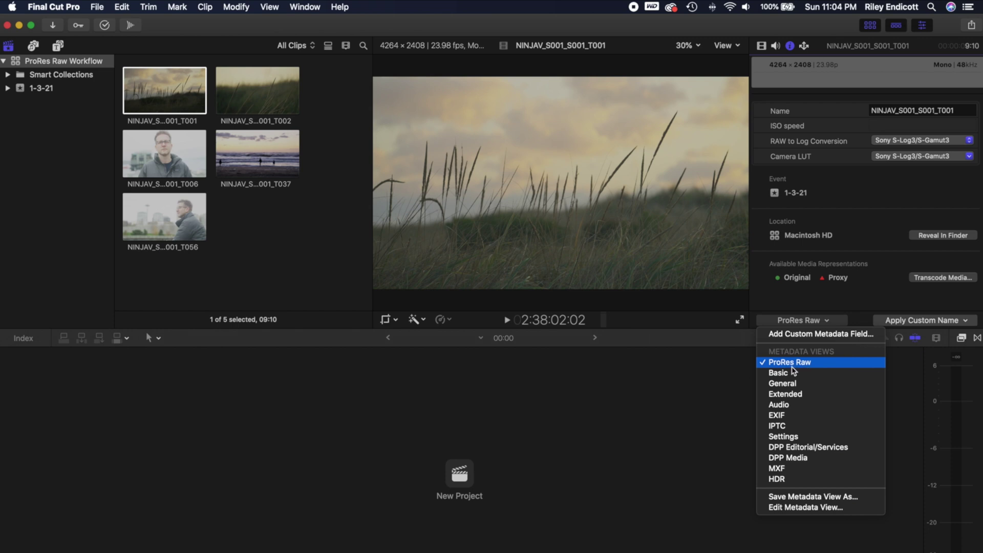
{"action": "left_click", "coordinate": [842, 216]}
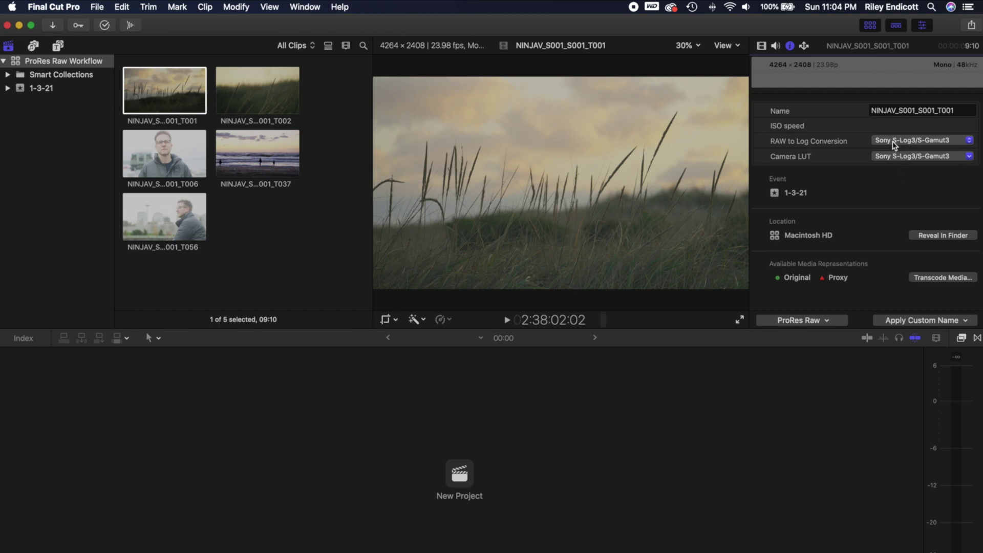
{"action": "left_click", "coordinate": [828, 321]}
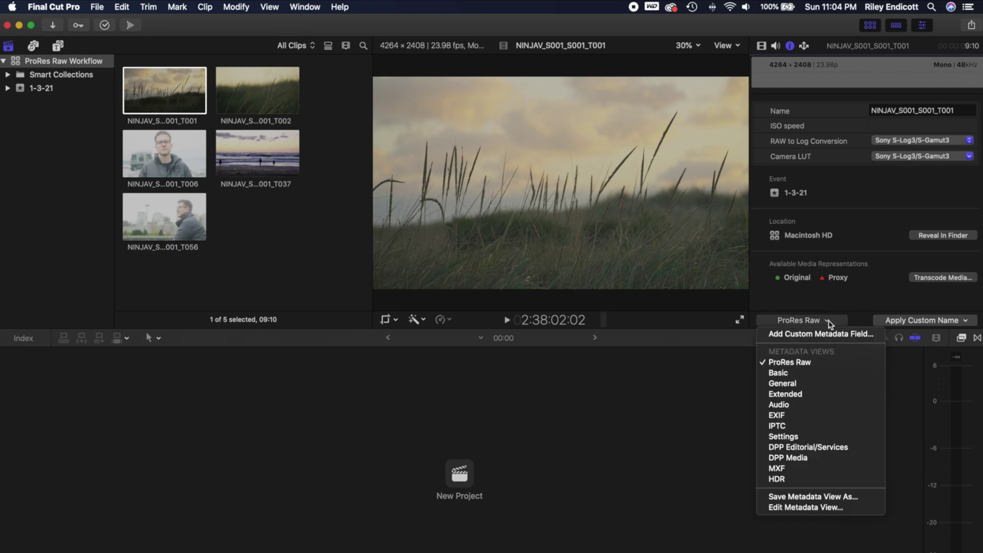
{"action": "left_click", "coordinate": [812, 373]}
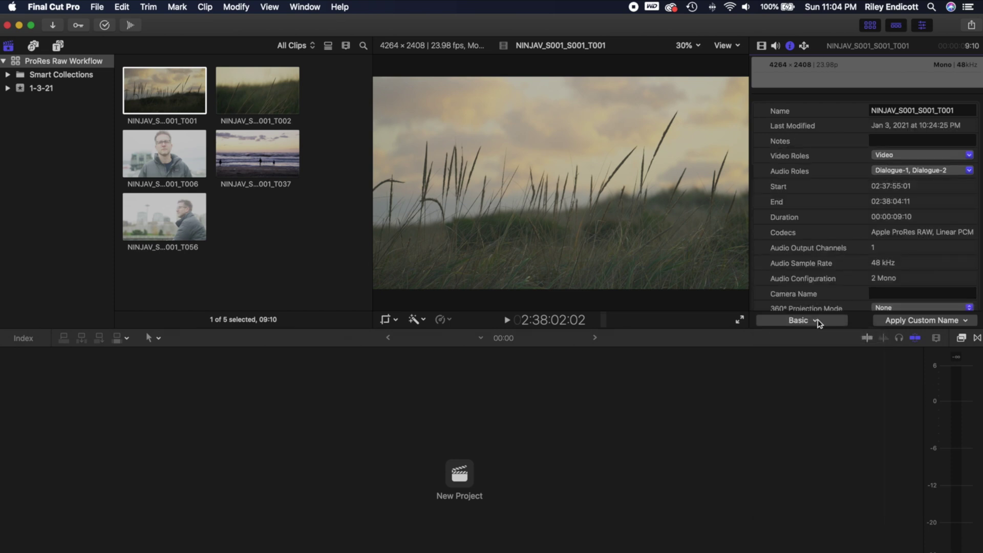
{"action": "left_click", "coordinate": [819, 323]}
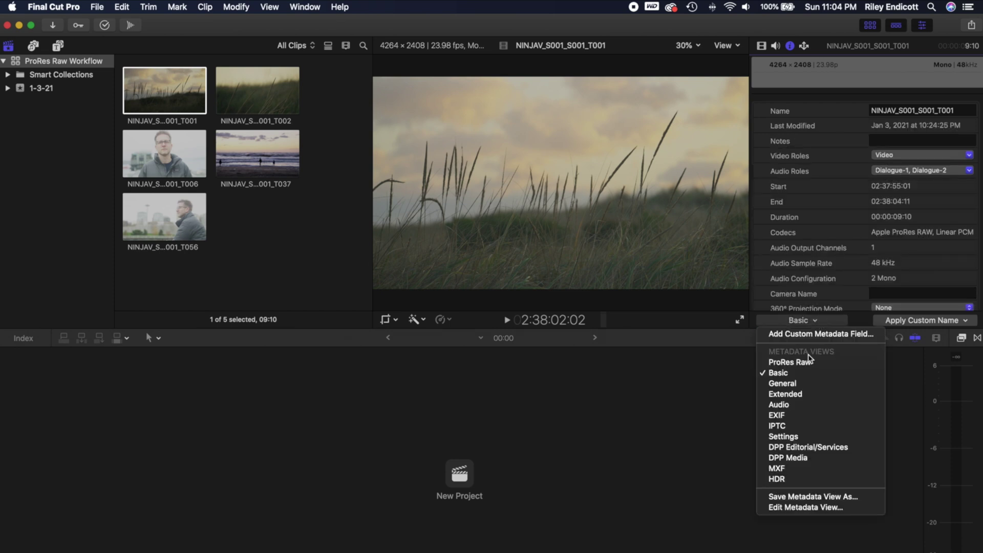
Confirm the Basic metadata view includes the RAW to Log Conversion and Camera LUT properties.
{"action": "left_click", "coordinate": [796, 510]}
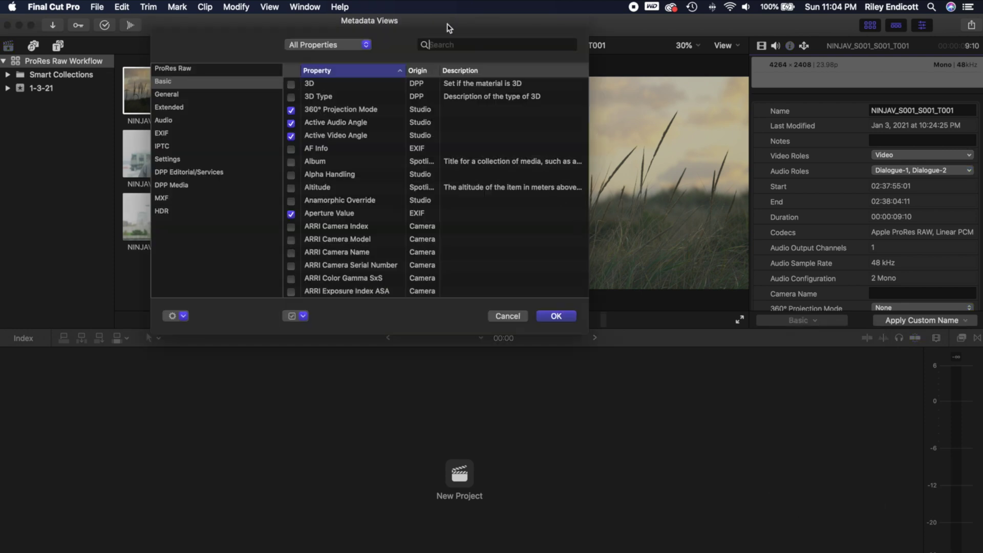
{"action": "type", "text": "raw"}
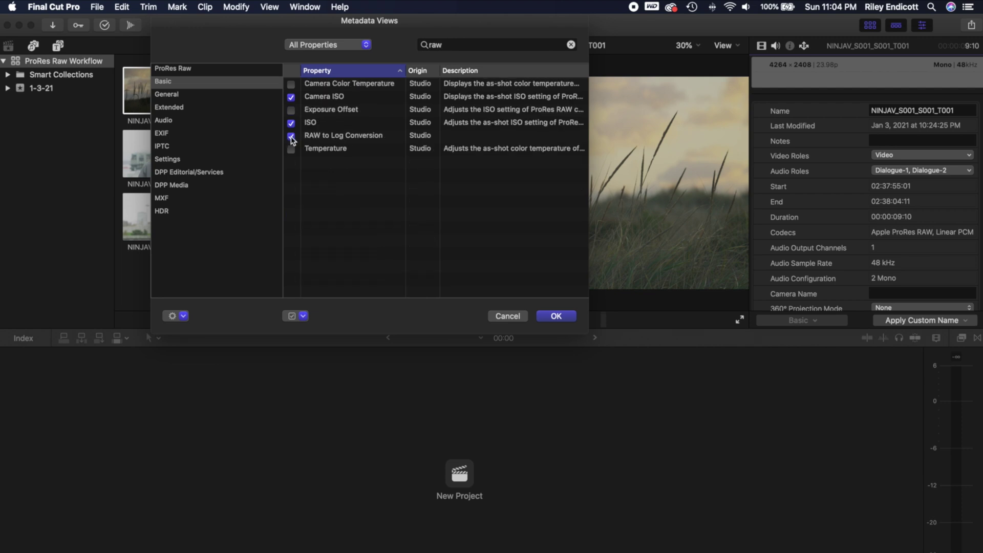
{"action": "key", "text": "BackSpace"}
{"action": "key", "text": "BackSpace"}
{"action": "key", "text": "BackSpace"}
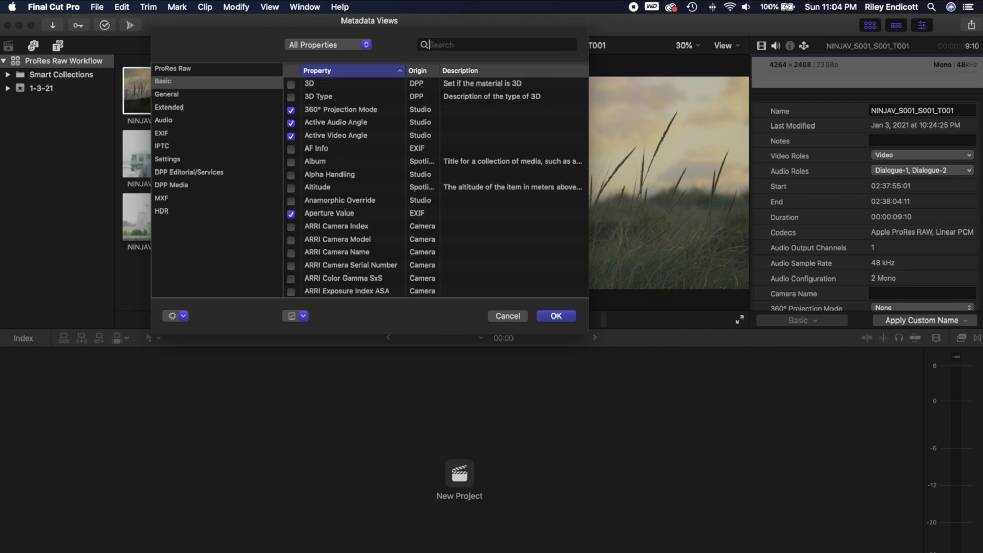
{"action": "type", "text": "camera"}
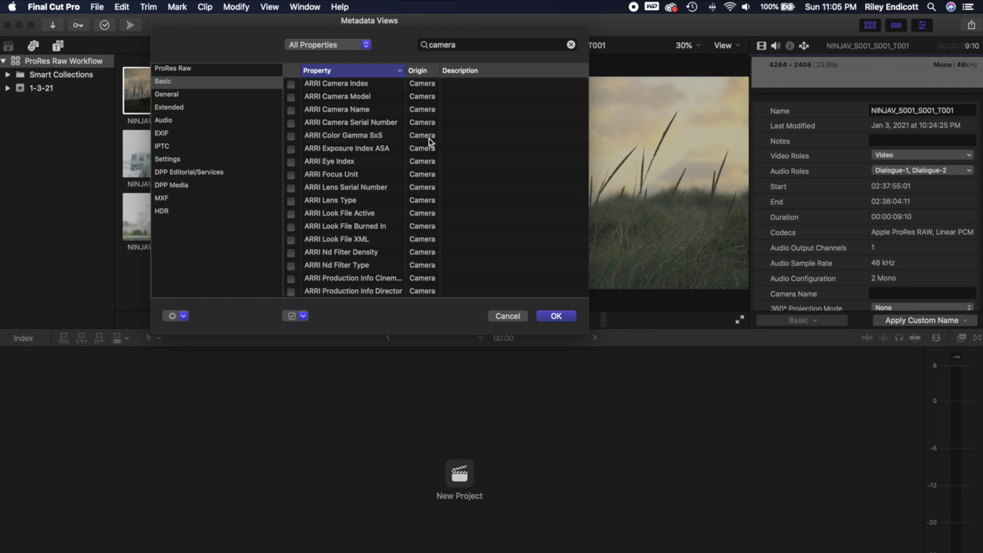
{"action": "scroll", "coordinate": [345, 258], "scroll_direction": "down", "scroll_amount": 10}
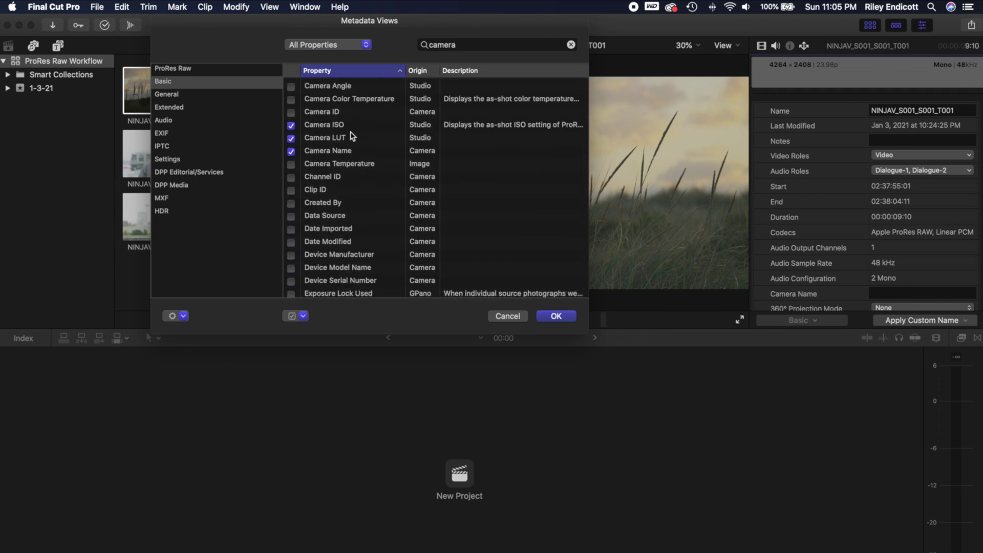
{"action": "left_click", "coordinate": [352, 136]}
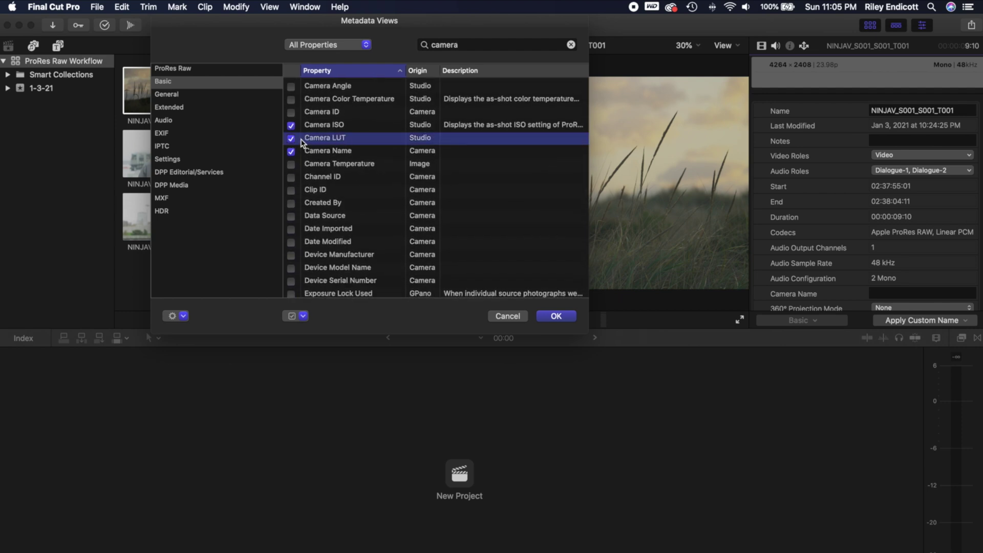
{"action": "left_click", "coordinate": [513, 317]}
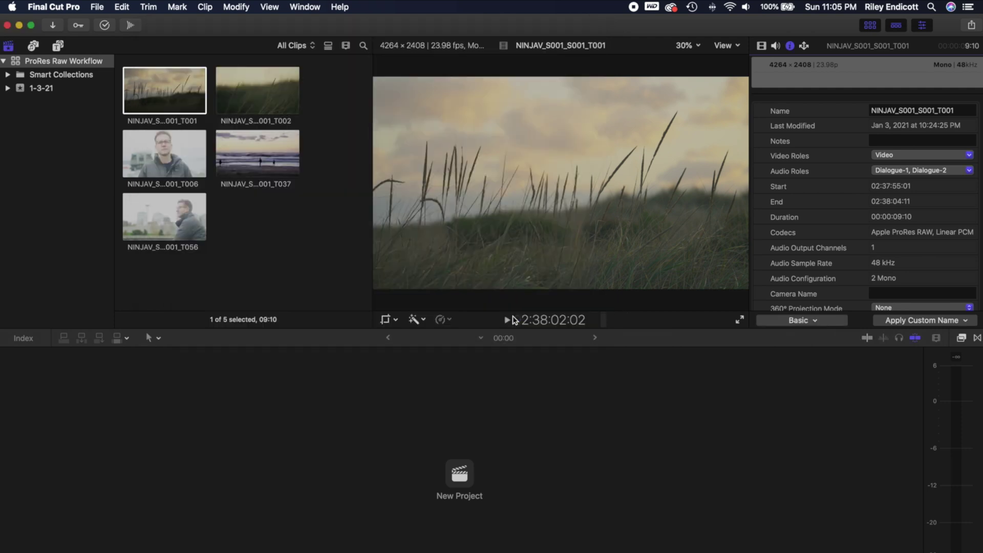
Return the clip info to the ProRes Raw metadata view and select the T006 interview clip.
{"action": "scroll", "coordinate": [829, 282], "scroll_direction": "down", "scroll_amount": 5}
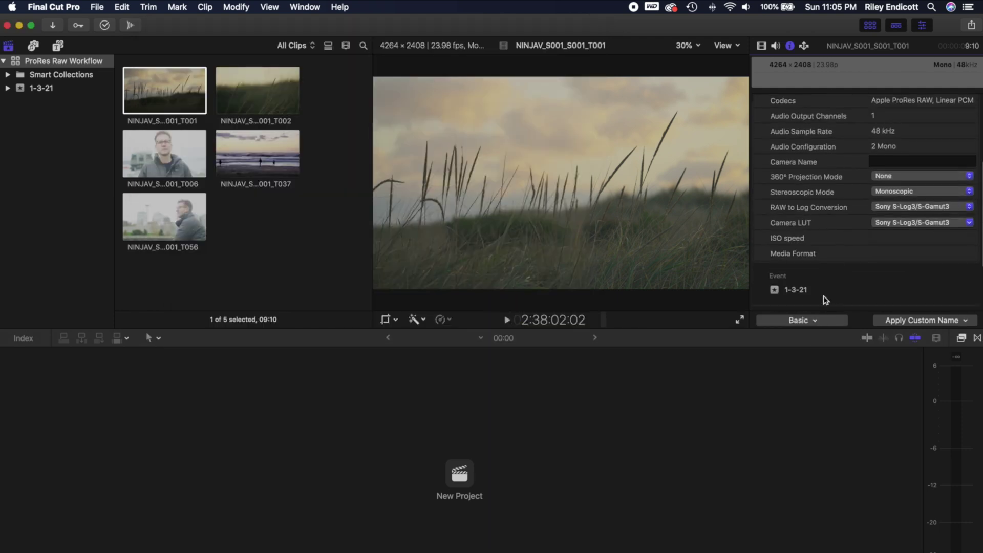
{"action": "left_click", "coordinate": [805, 321]}
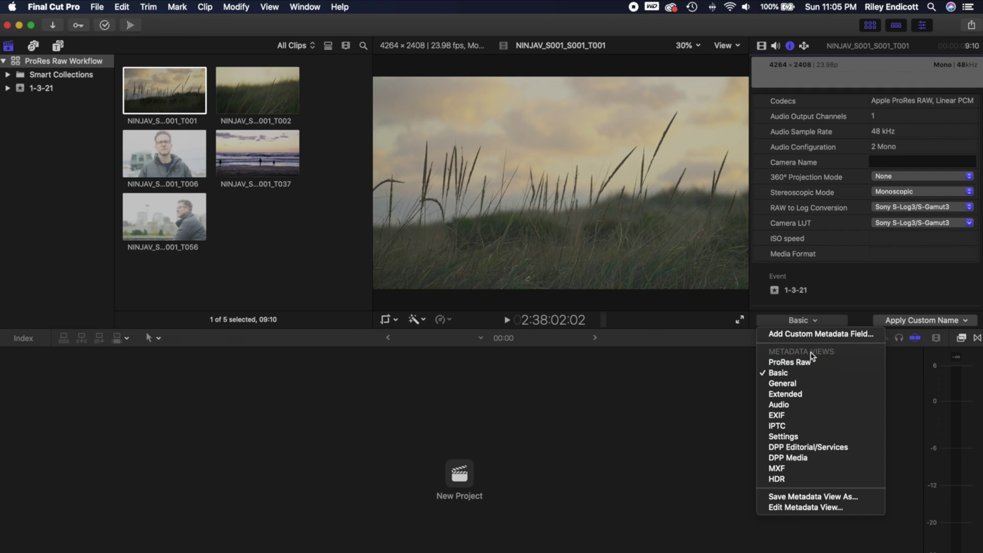
{"action": "left_click", "coordinate": [778, 364]}
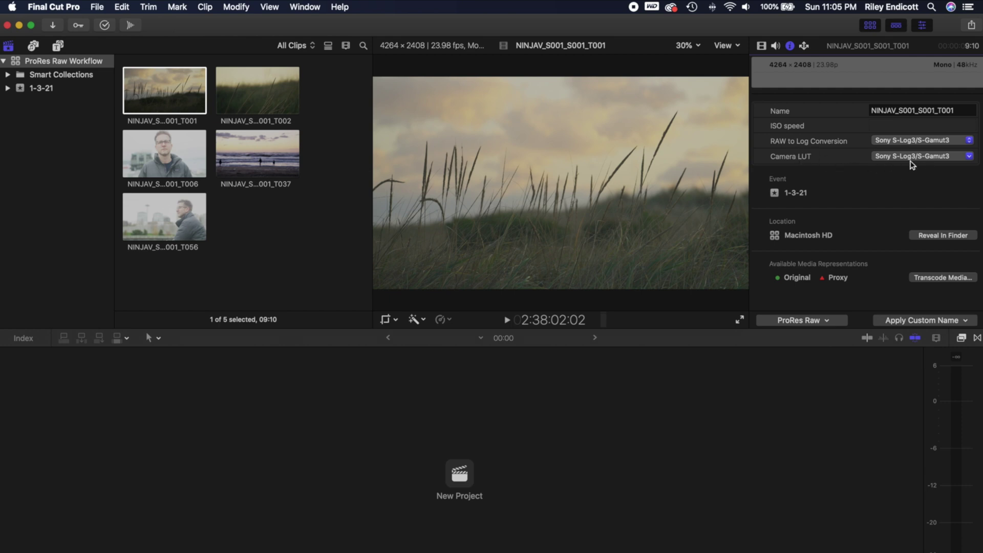
{"action": "left_click", "coordinate": [169, 152]}
Set Camera LUT to None for clips T006 and T001, then select all five clips.
{"action": "left_click", "coordinate": [886, 187]}
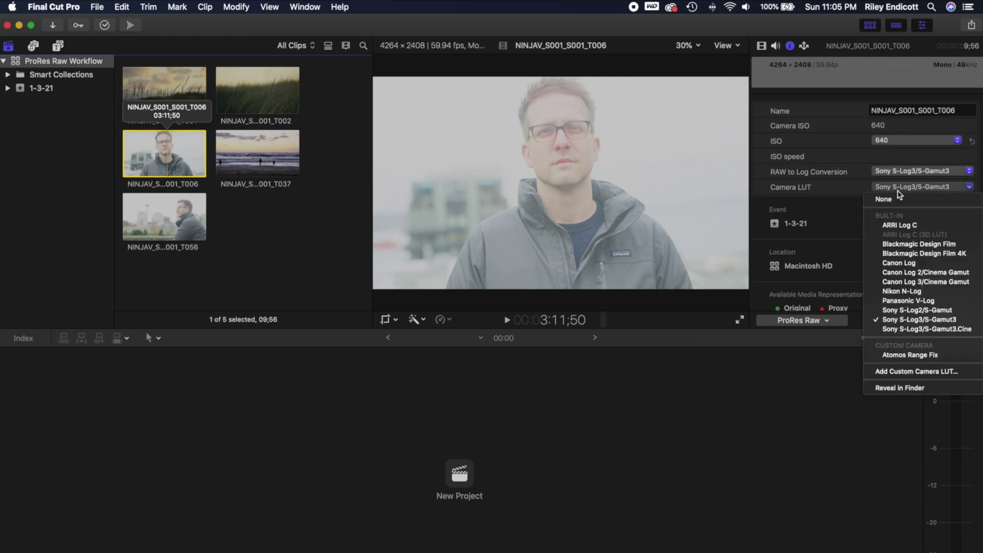
{"action": "left_click", "coordinate": [895, 199]}
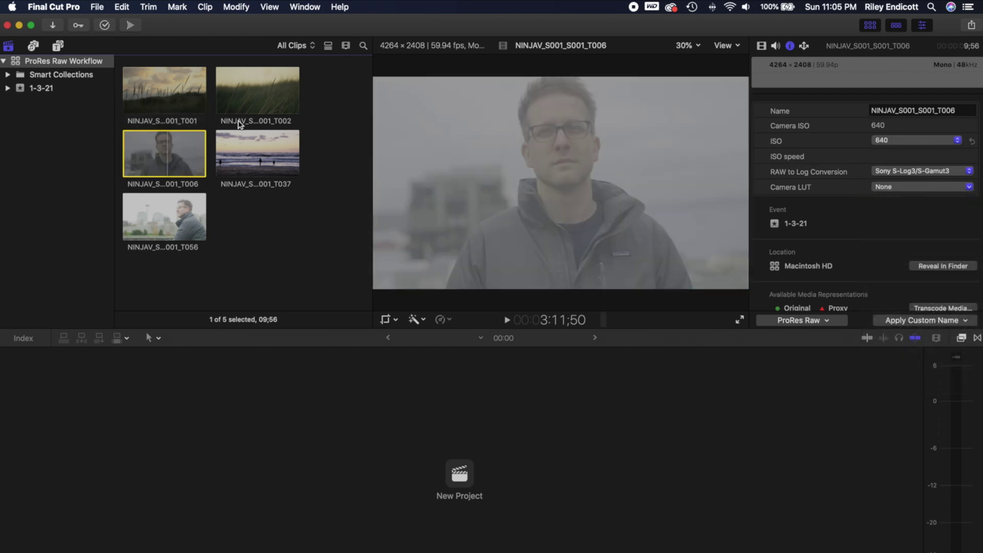
{"action": "left_click", "coordinate": [172, 90]}
{"action": "left_click", "coordinate": [936, 155]}
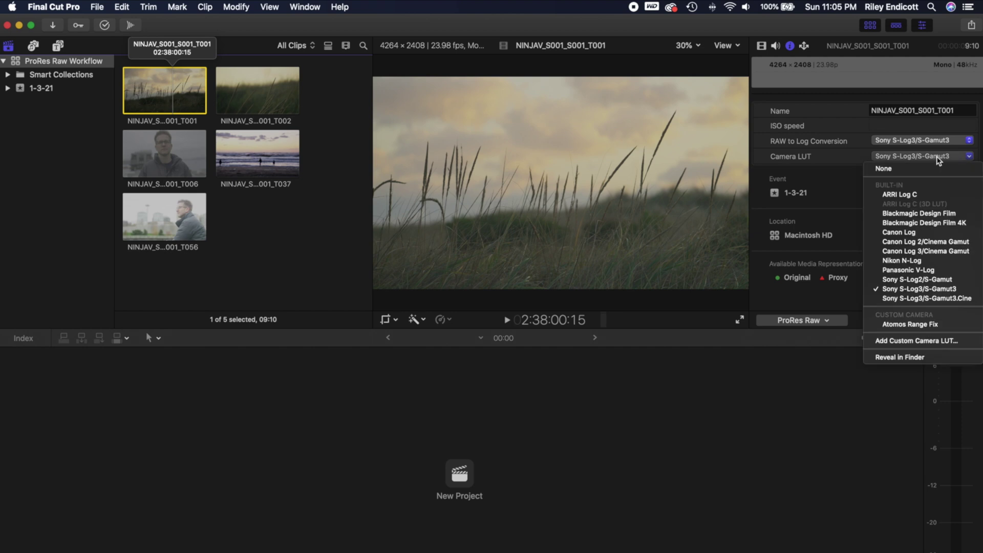
{"action": "left_click", "coordinate": [916, 172]}
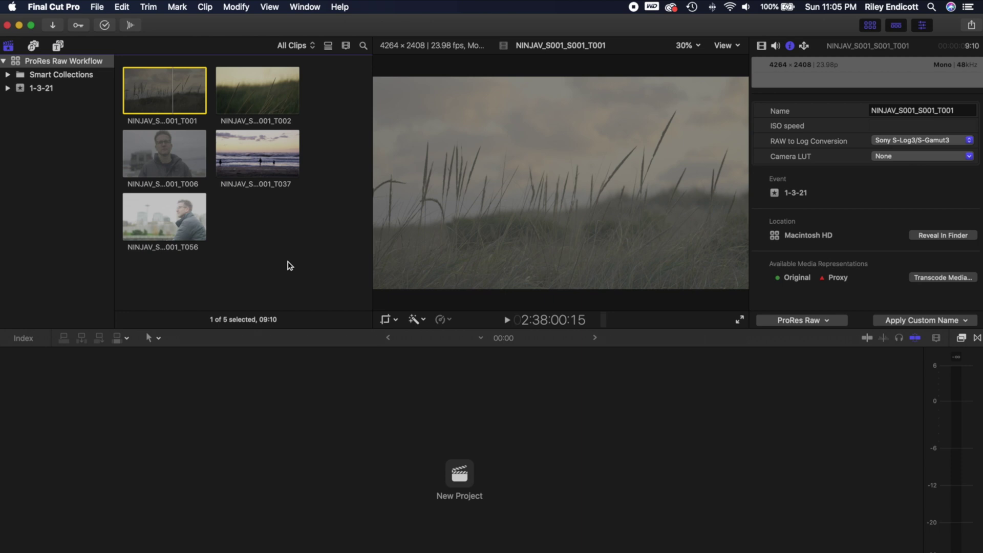
{"action": "left_click_drag", "start_coordinate": [316, 292], "coordinate": [141, 95]}
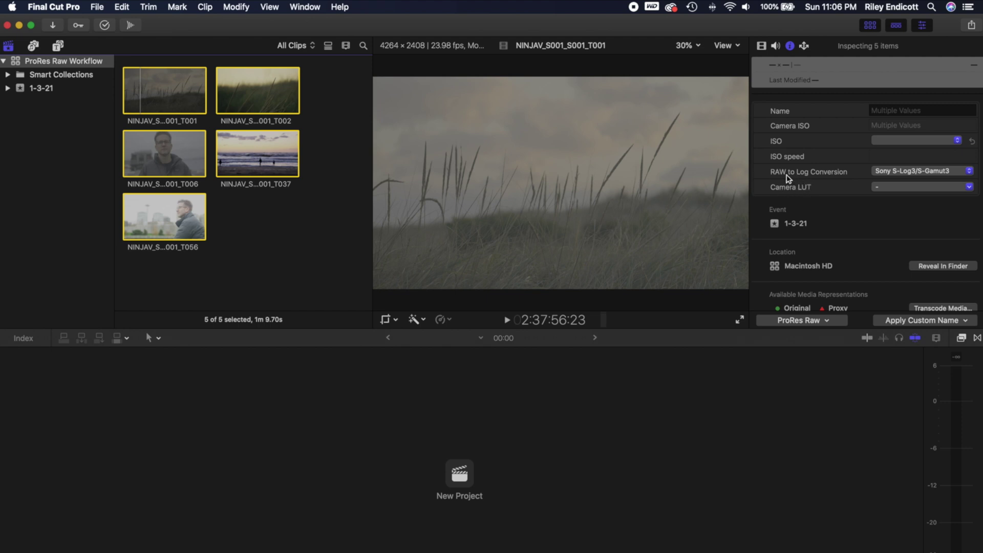
Give all clips Sony S-Log3/S-Gamut3.Cine log conversion with Camera LUT None, then deselect them.
{"action": "left_click", "coordinate": [913, 171]}
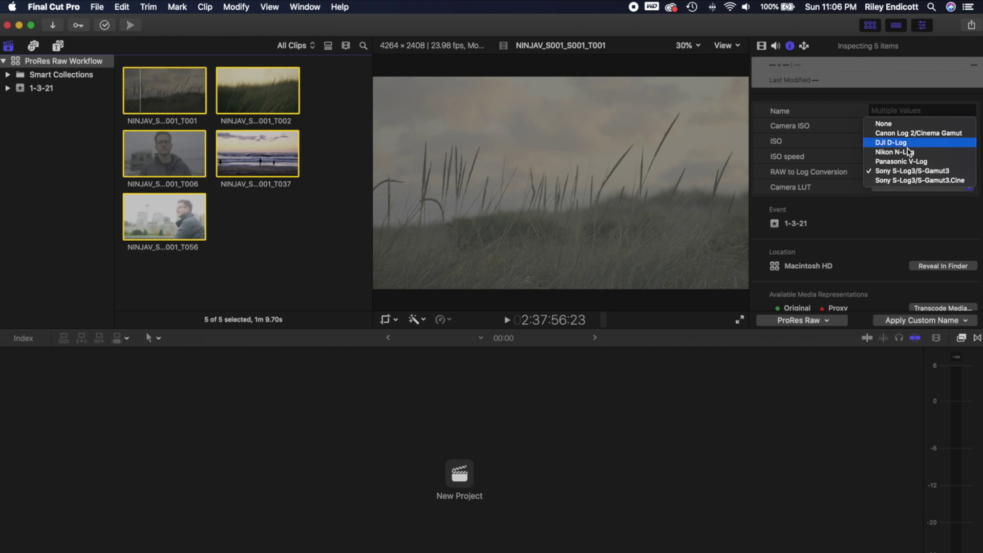
{"action": "left_click", "coordinate": [910, 181]}
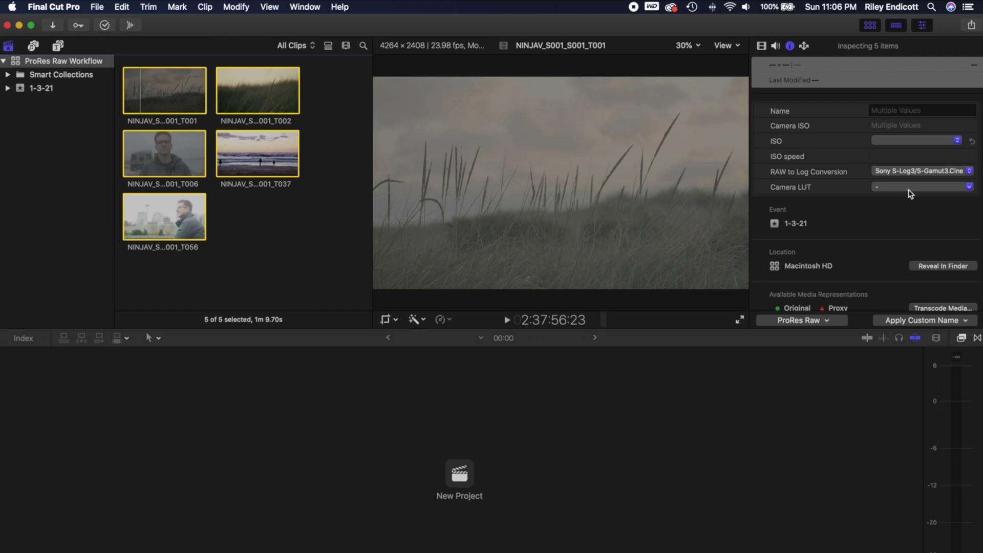
{"action": "left_click", "coordinate": [910, 189]}
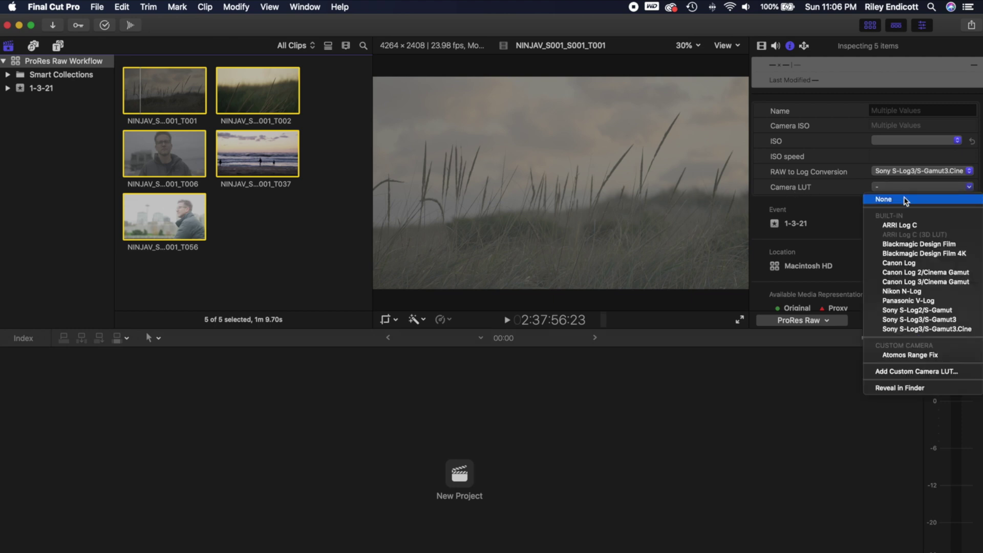
{"action": "left_click", "coordinate": [906, 201]}
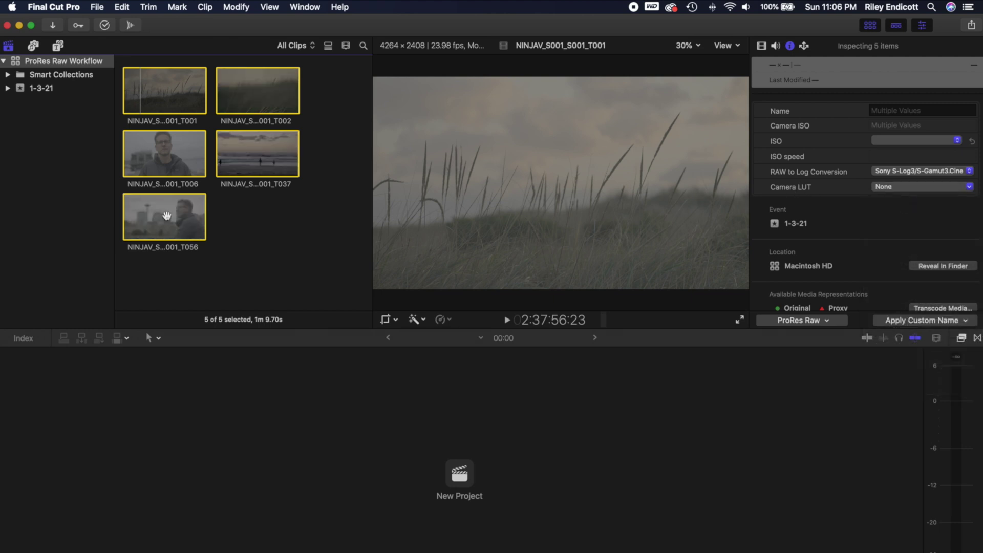
{"action": "left_click", "coordinate": [259, 227]}
Check the log settings of clips T037, T002, T001, T006 and T056, then list T037's Camera LUT choices.
{"action": "left_click", "coordinate": [263, 158]}
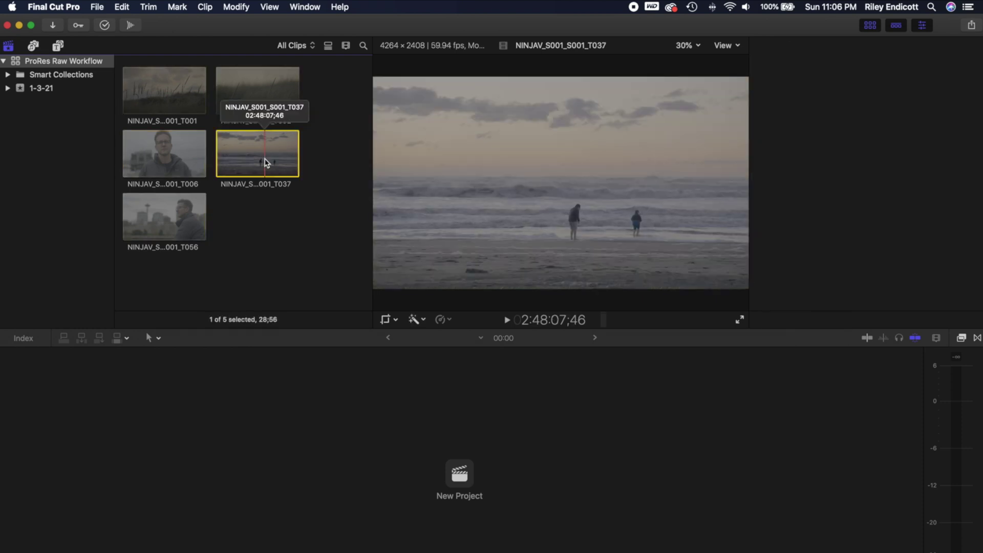
{"action": "left_click", "coordinate": [274, 86]}
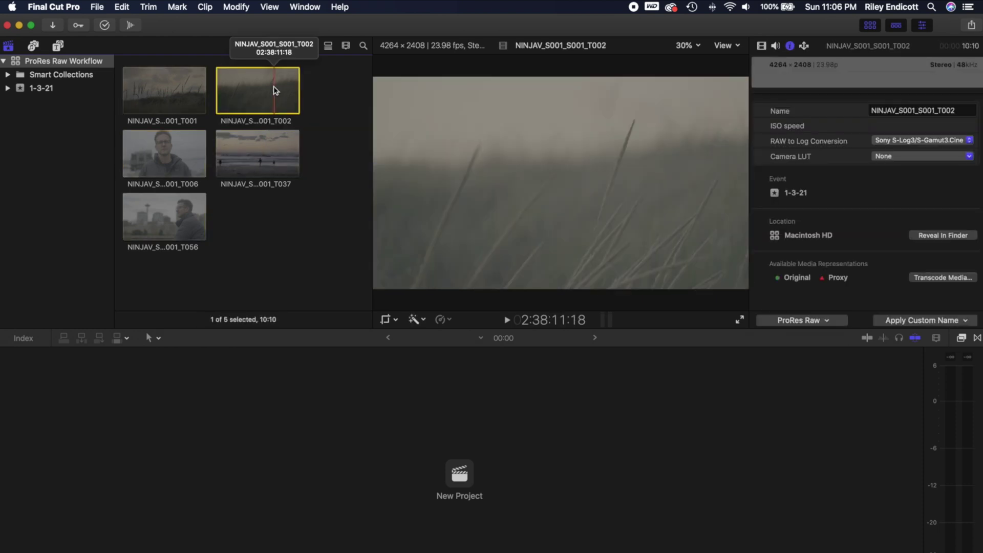
{"action": "left_click", "coordinate": [187, 95]}
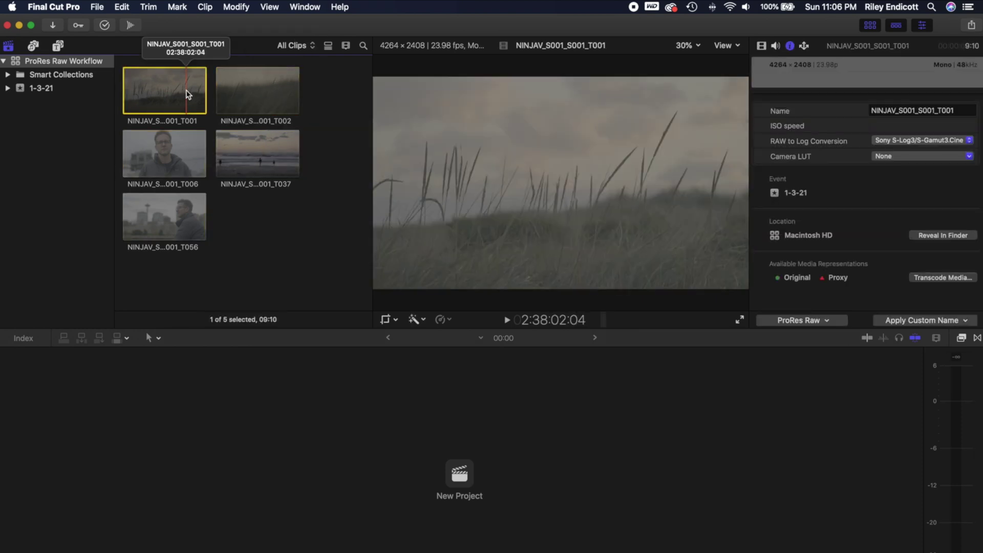
{"action": "left_click", "coordinate": [171, 140]}
{"action": "left_click", "coordinate": [164, 203]}
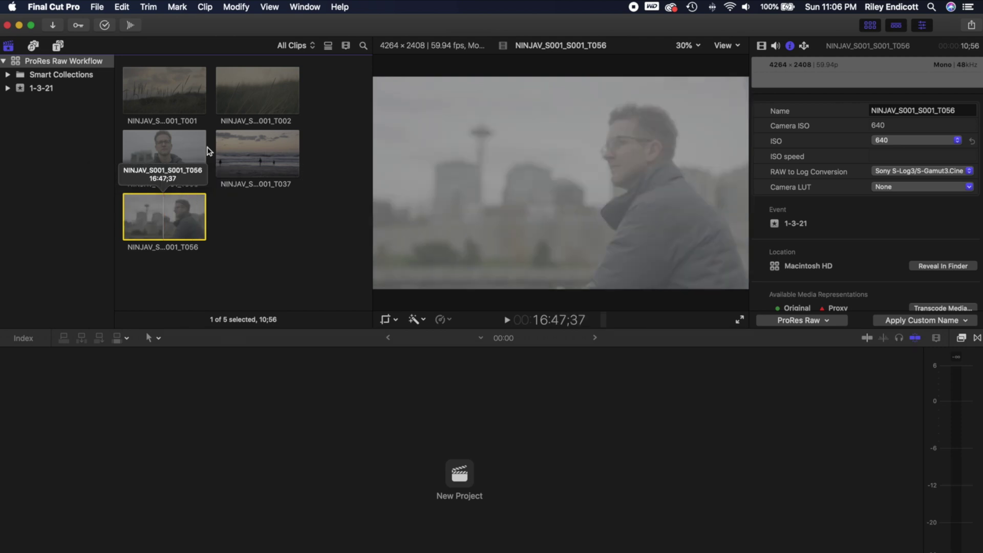
{"action": "left_click", "coordinate": [233, 146]}
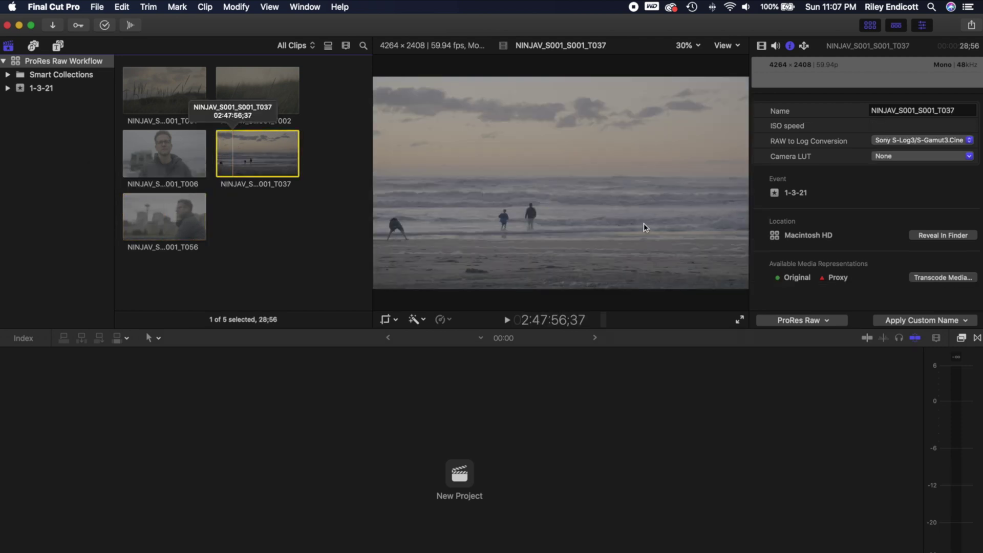
{"action": "left_click", "coordinate": [897, 155]}
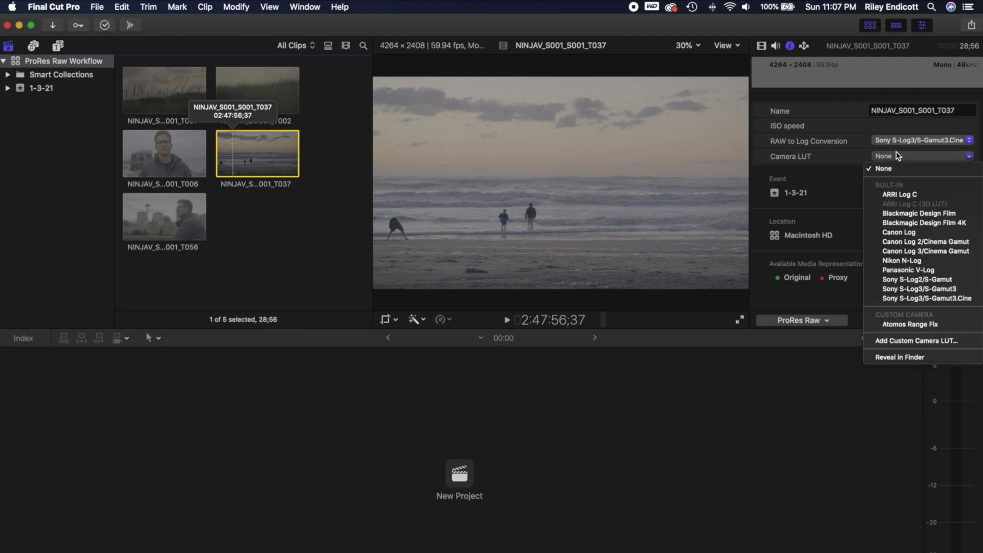
Preview T037 with the Sony S-Log3/S-Gamut3.Cine Camera LUT, then set it back to None.
{"action": "left_click", "coordinate": [942, 299]}
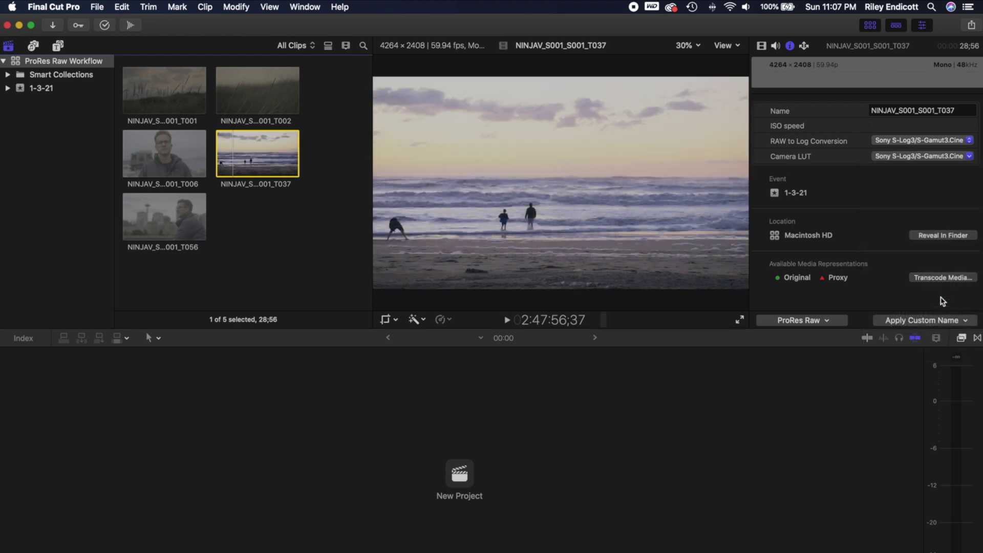
{"action": "left_click", "coordinate": [878, 157]}
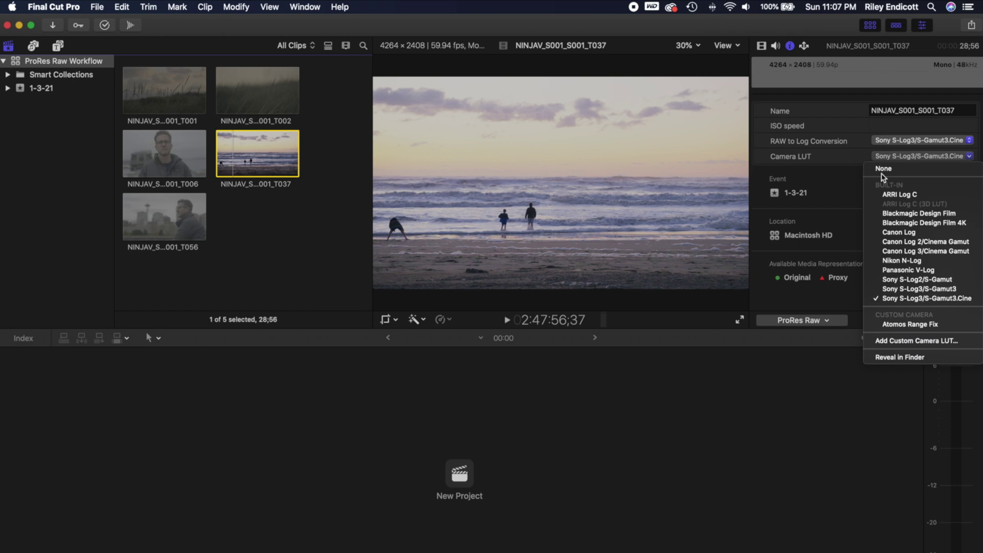
{"action": "left_click", "coordinate": [883, 169]}
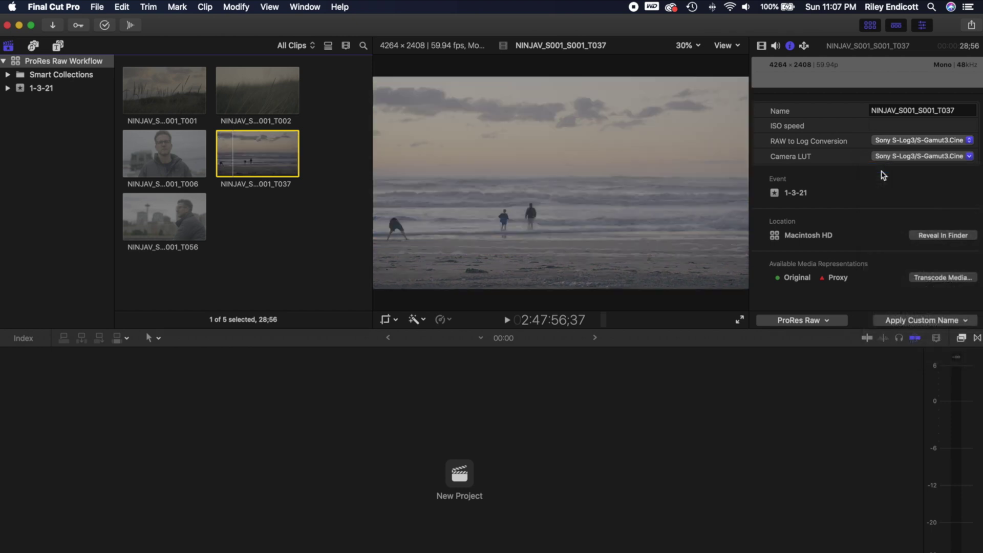
Preview T056 with the Sony S-Log3/S-Gamut3.Cine Camera LUT, return it to None, and deselect.
{"action": "left_click", "coordinate": [155, 196]}
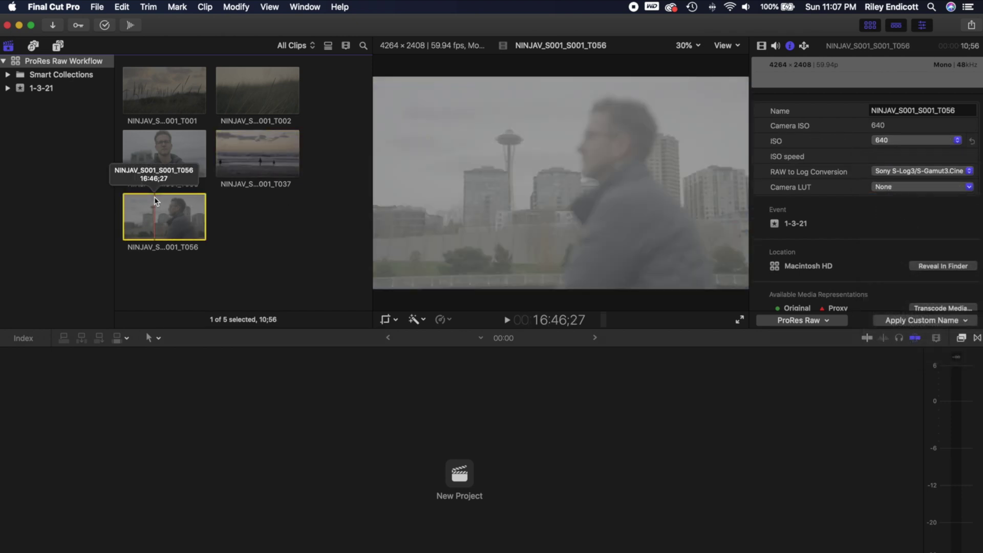
{"action": "left_click", "coordinate": [934, 187]}
{"action": "left_click", "coordinate": [936, 329]}
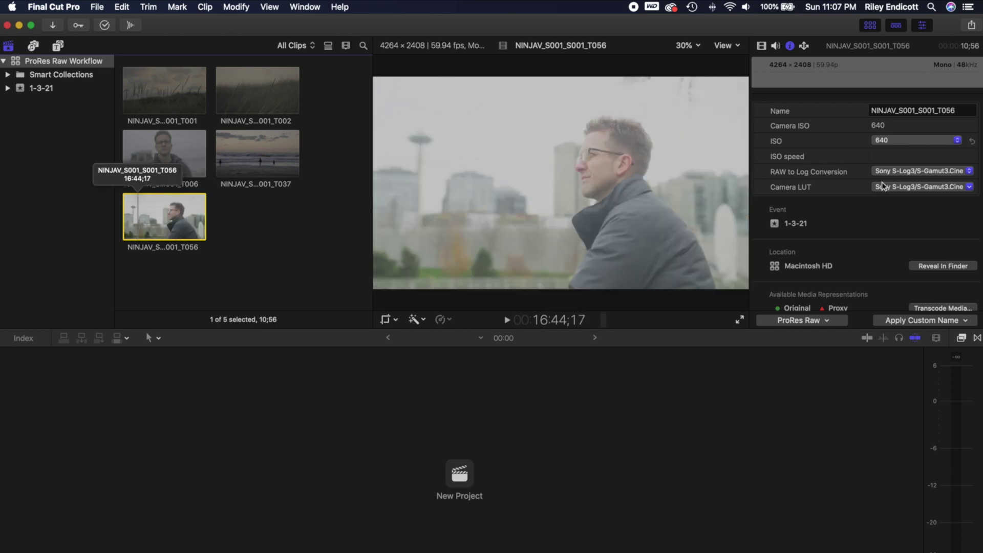
{"action": "left_click", "coordinate": [900, 185]}
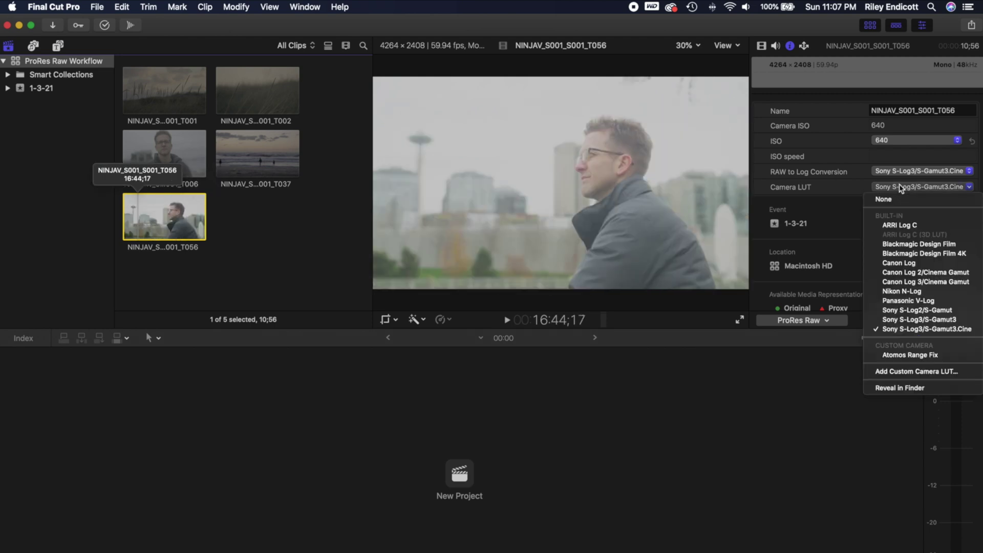
{"action": "left_click", "coordinate": [880, 201]}
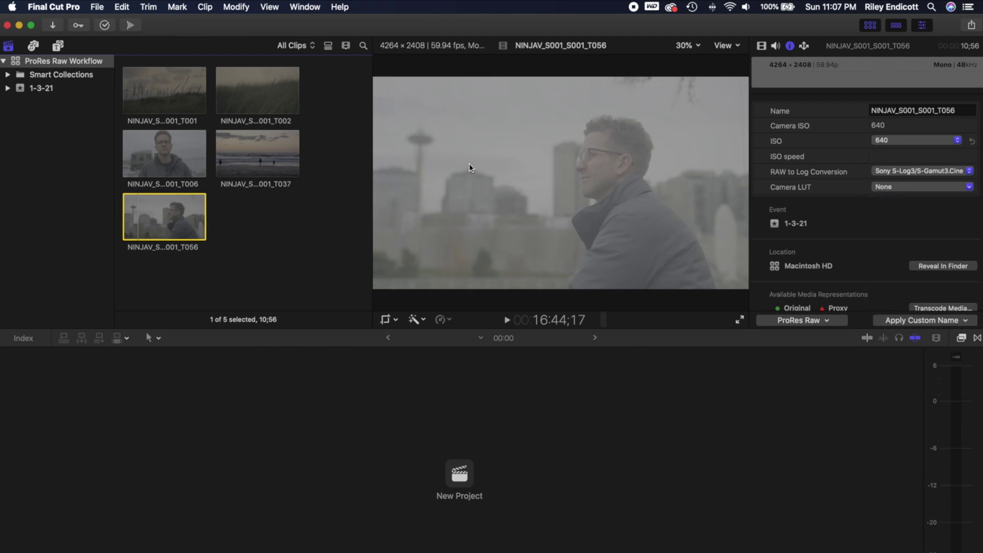
{"action": "left_click", "coordinate": [277, 251]}
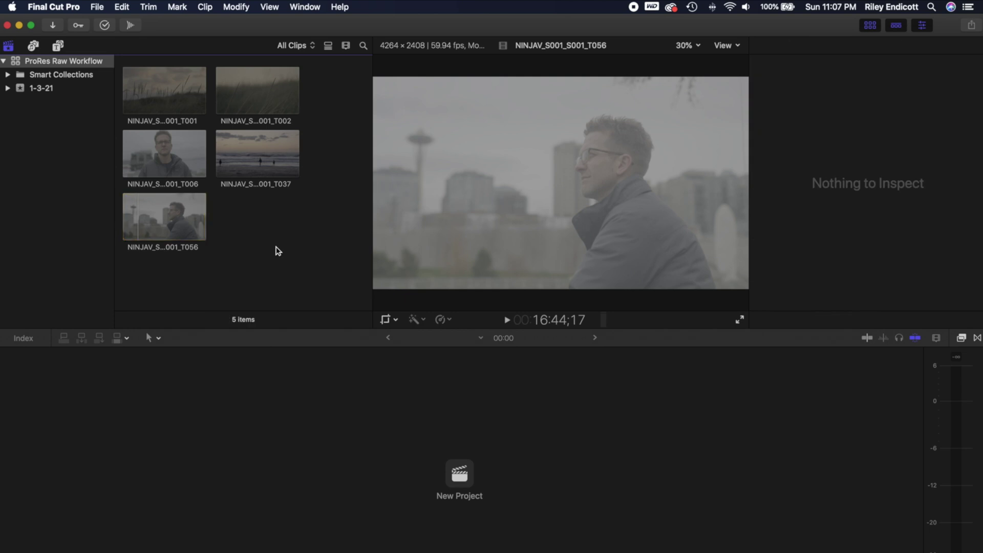
Select all five clips and confirm Sony S-Log3/S-Gamut3.Cine conversion with Camera LUT None.
{"action": "left_click_drag", "start_coordinate": [277, 251], "coordinate": [161, 93]}
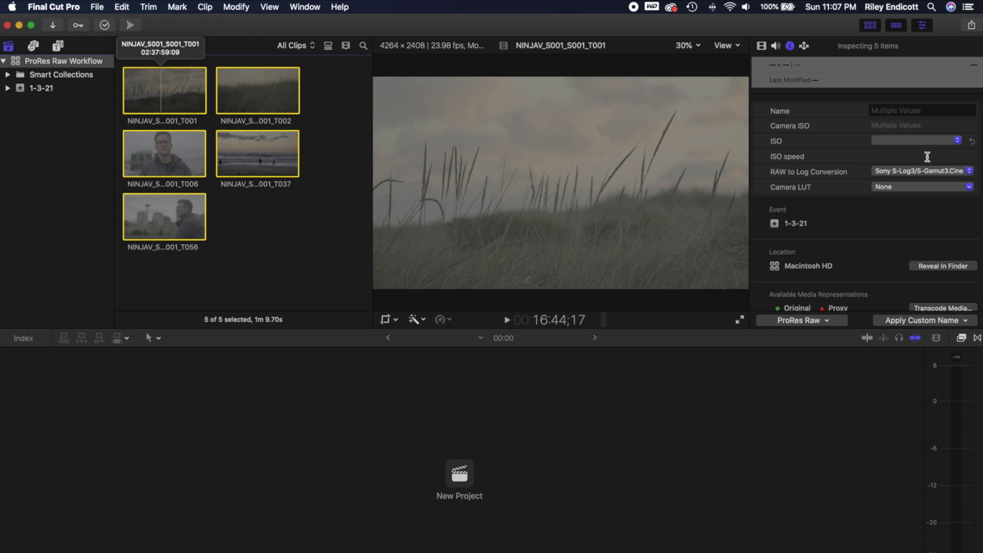
{"action": "left_click", "coordinate": [915, 172]}
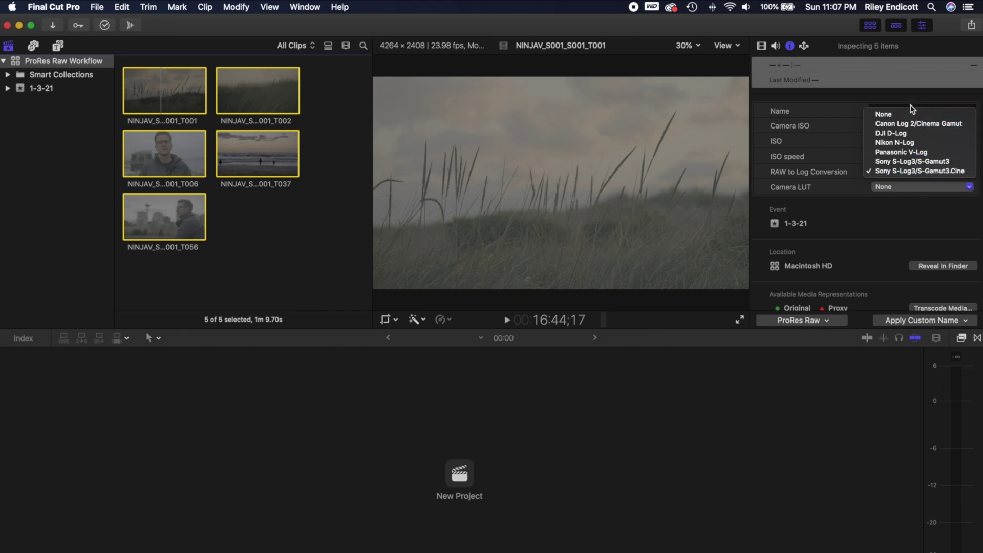
{"action": "left_click", "coordinate": [893, 172]}
{"action": "left_click", "coordinate": [886, 187]}
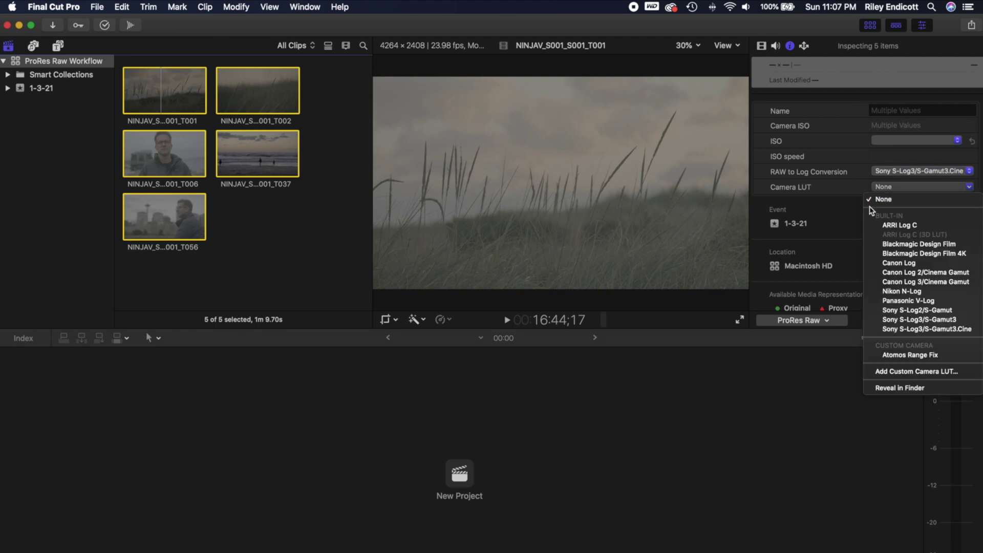
{"action": "left_click", "coordinate": [880, 201]}
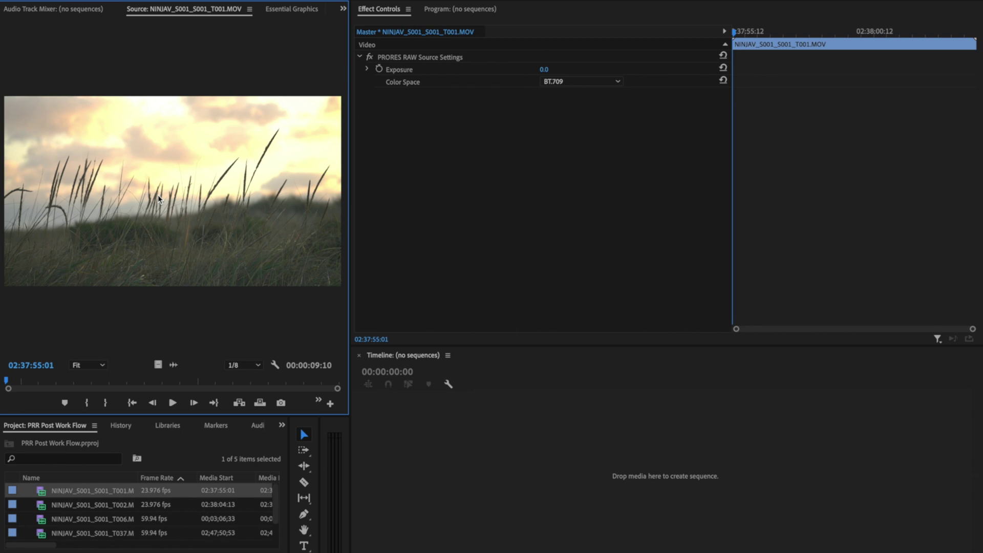
Load clips T002, T006 and beach clip T037 into the Source monitor to check their BT.709 settings.
{"action": "double_click", "coordinate": [108, 506]}
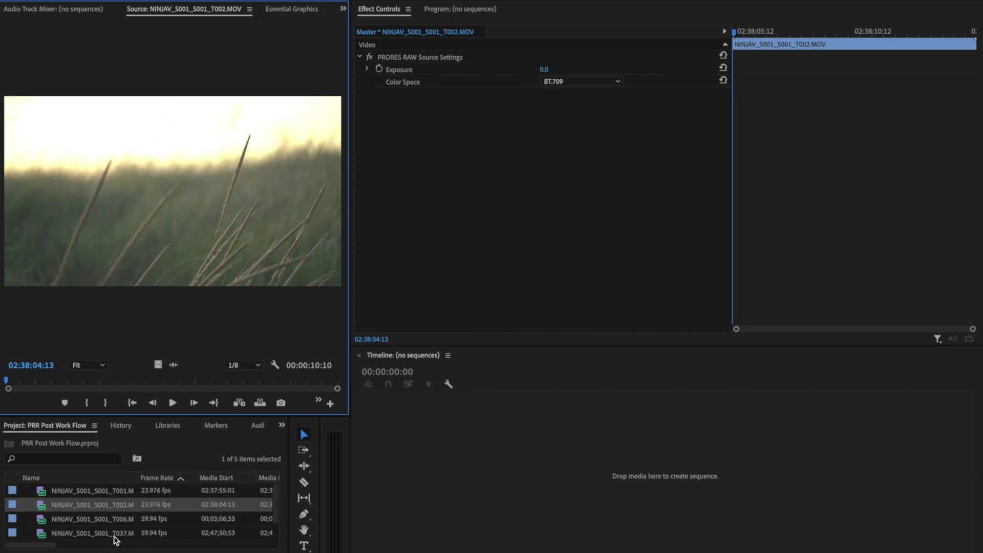
{"action": "double_click", "coordinate": [118, 521]}
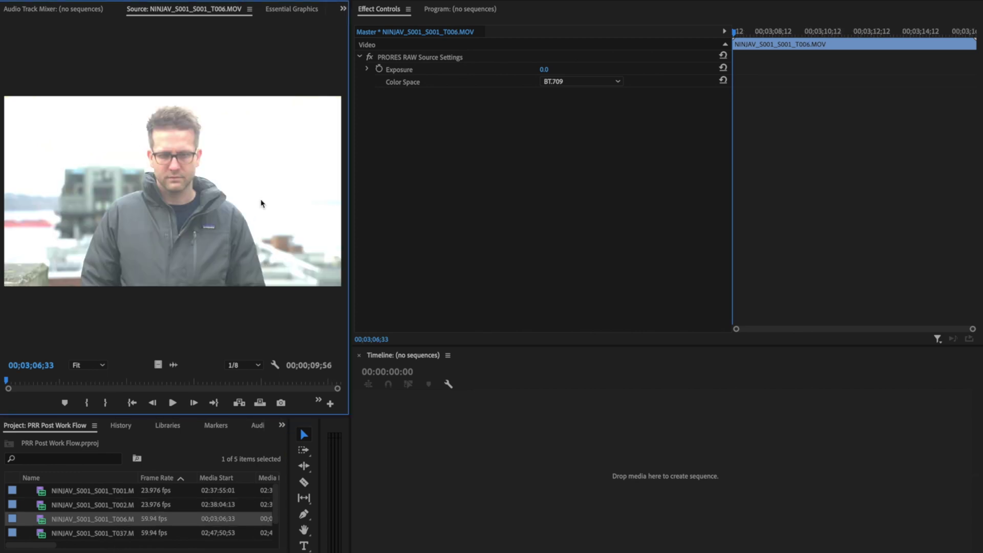
{"action": "double_click", "coordinate": [113, 534]}
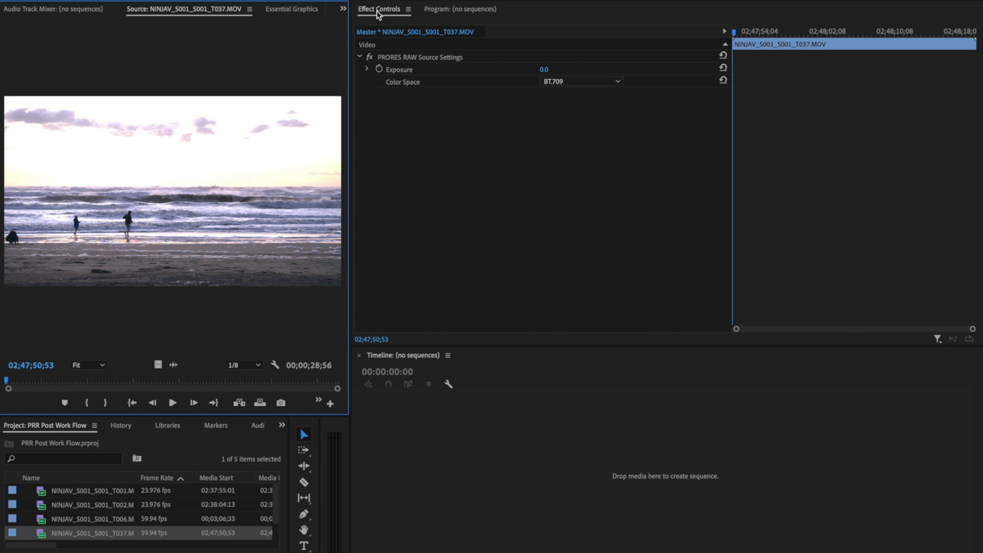
Switch T037's ProRes RAW colour space to S-Gamut3.Cine/S-Log3, then load interview clip T006.
{"action": "left_click", "coordinate": [574, 82]}
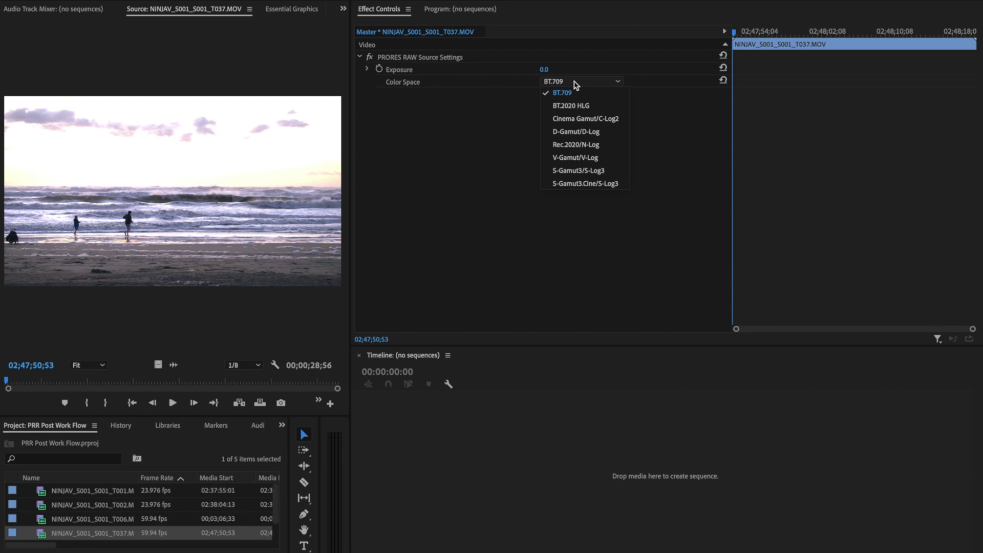
{"action": "left_click", "coordinate": [583, 184]}
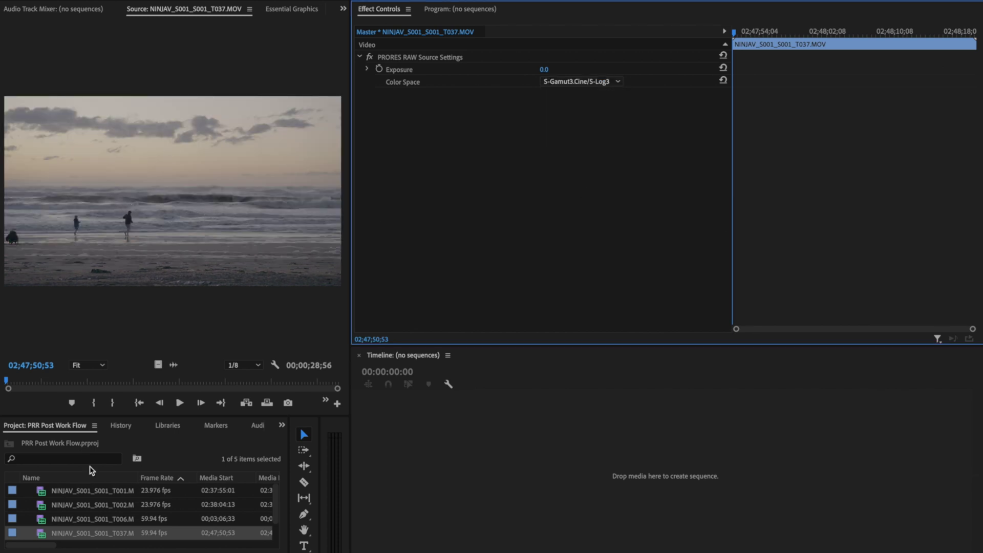
{"action": "double_click", "coordinate": [167, 519]}
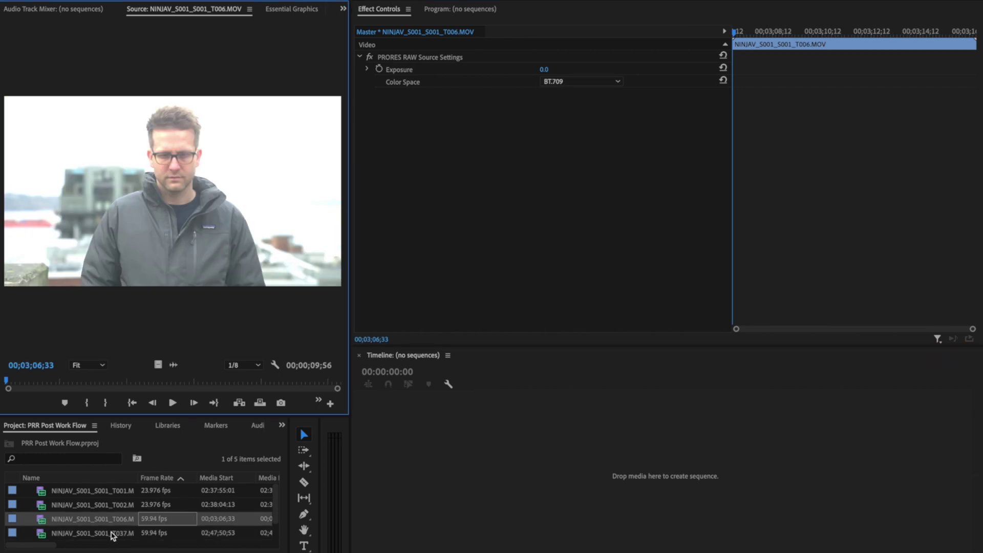
Set T006's colour space to S-Gamut3.Cine/S-Log3, then load grass clip T001 for preview.
{"action": "left_click", "coordinate": [586, 87]}
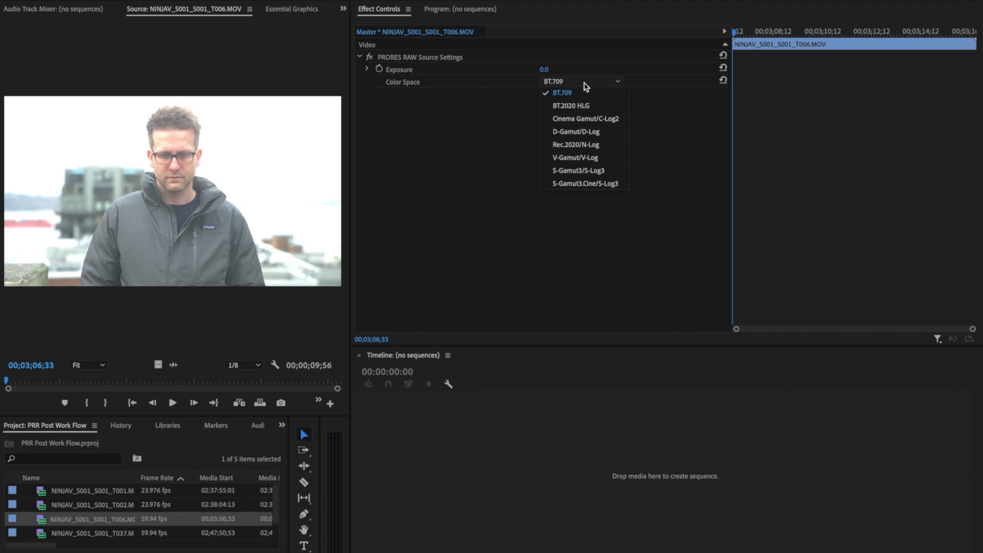
{"action": "left_click", "coordinate": [562, 184]}
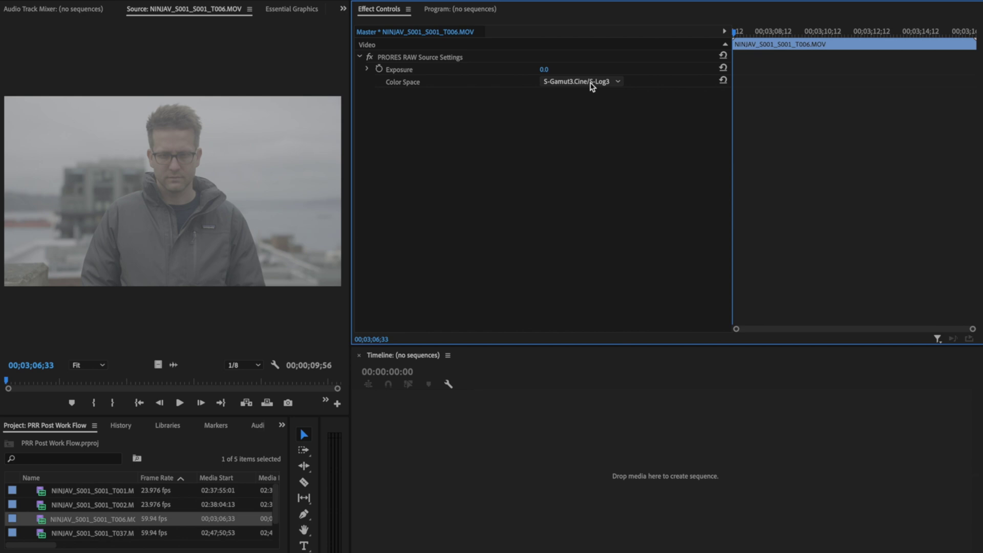
{"action": "left_click", "coordinate": [122, 489]}
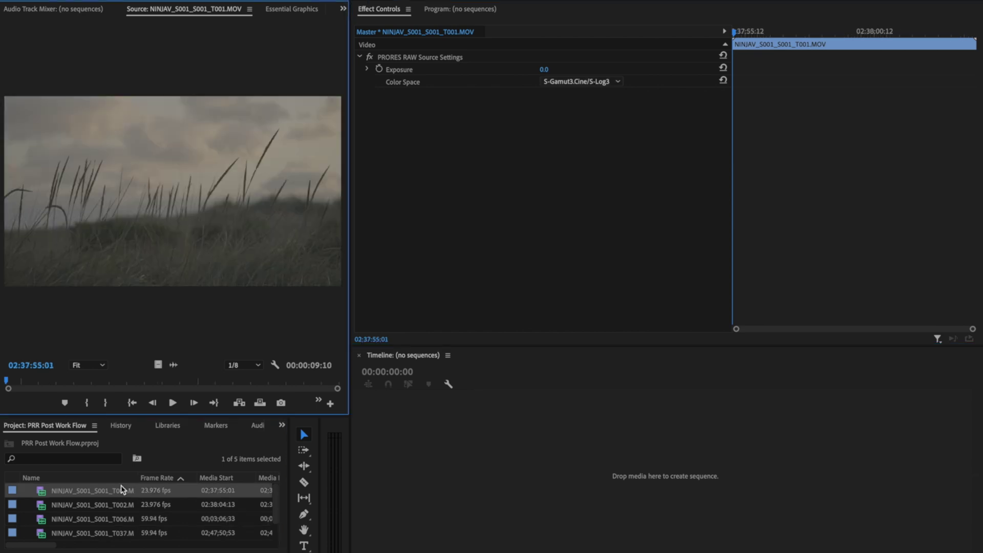